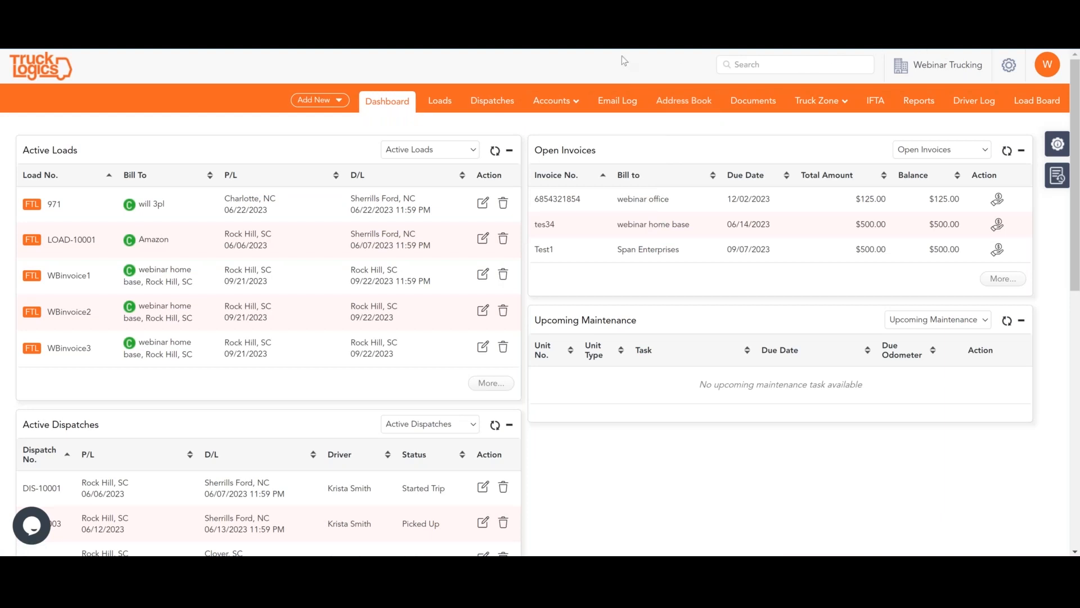
Open the Chart of Accounts and set the income accounts table to show 100 entries
{"action": "mouse_move", "coordinate": [545, 100]}
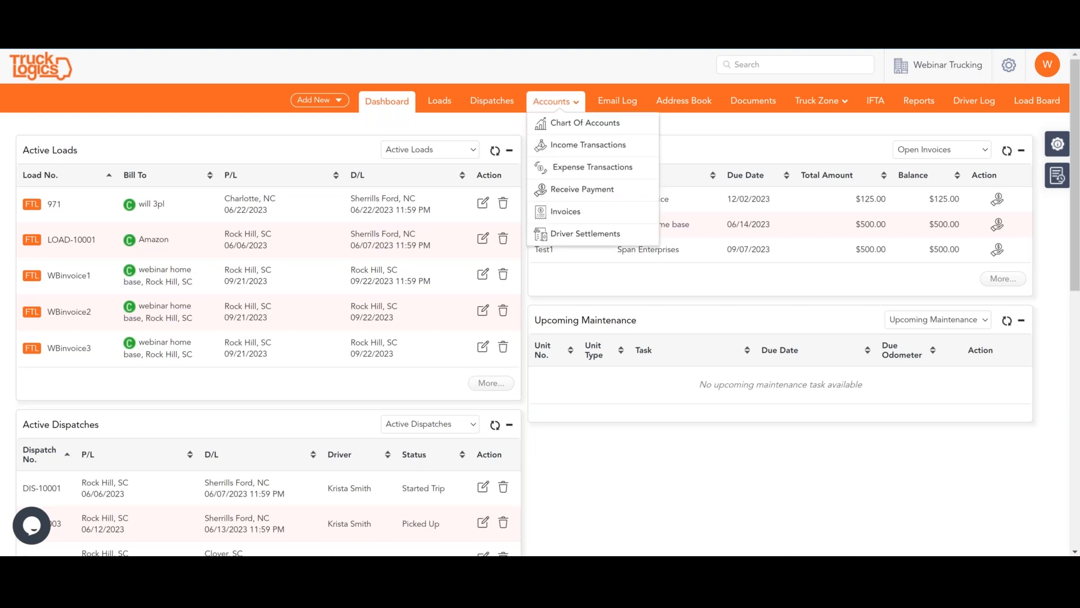
{"action": "left_click", "coordinate": [567, 128]}
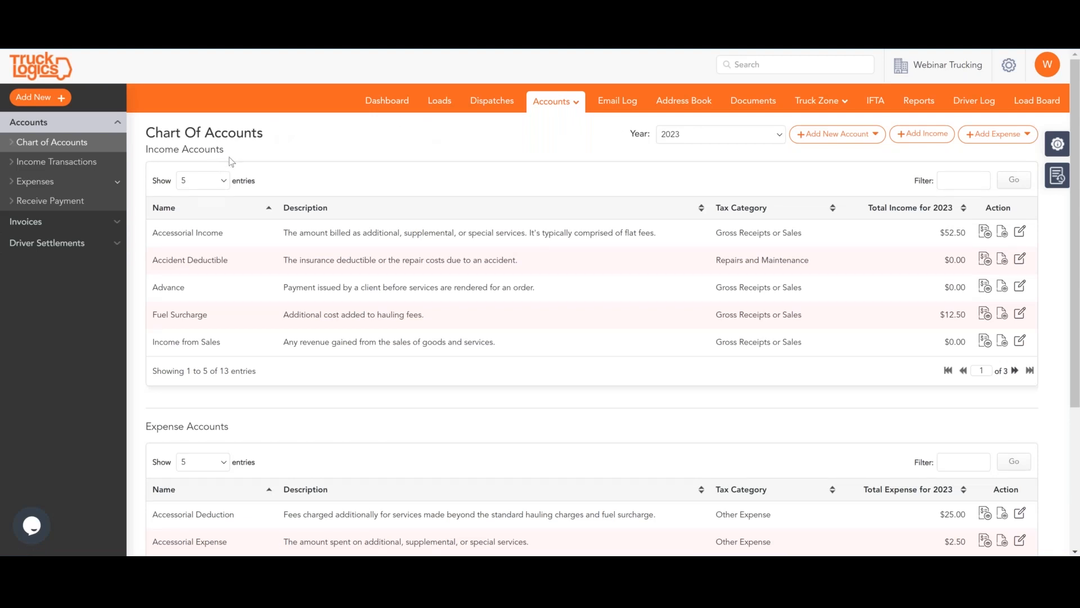
{"action": "scroll", "coordinate": [262, 405], "scroll_direction": "down", "scroll_amount": 1}
{"action": "scroll", "coordinate": [263, 401], "scroll_direction": "down", "scroll_amount": 3}
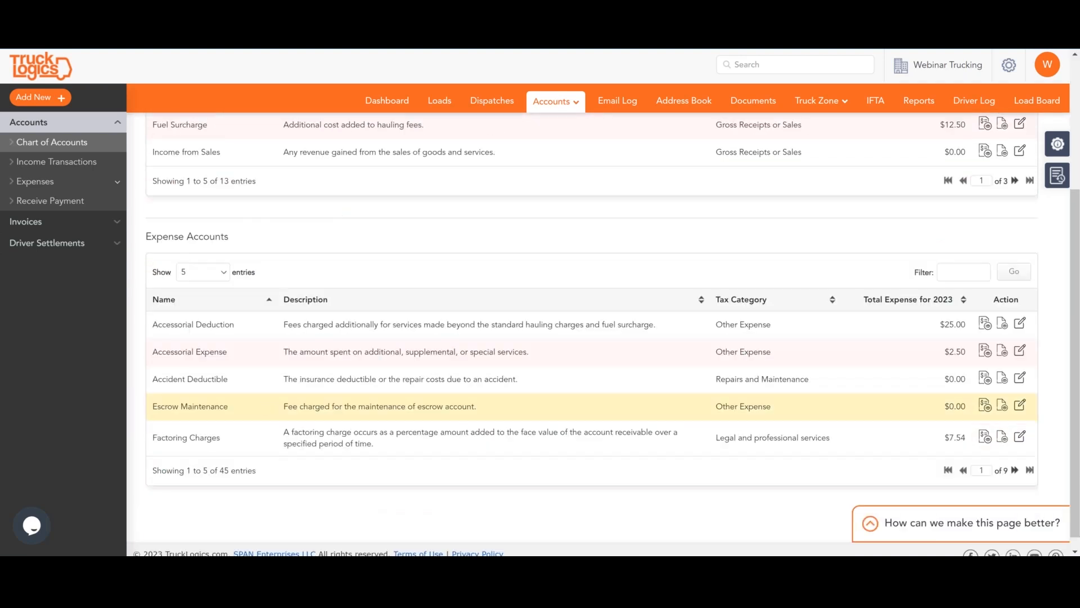
{"action": "scroll", "coordinate": [262, 403], "scroll_direction": "up", "scroll_amount": 5}
{"action": "left_click", "coordinate": [212, 181]}
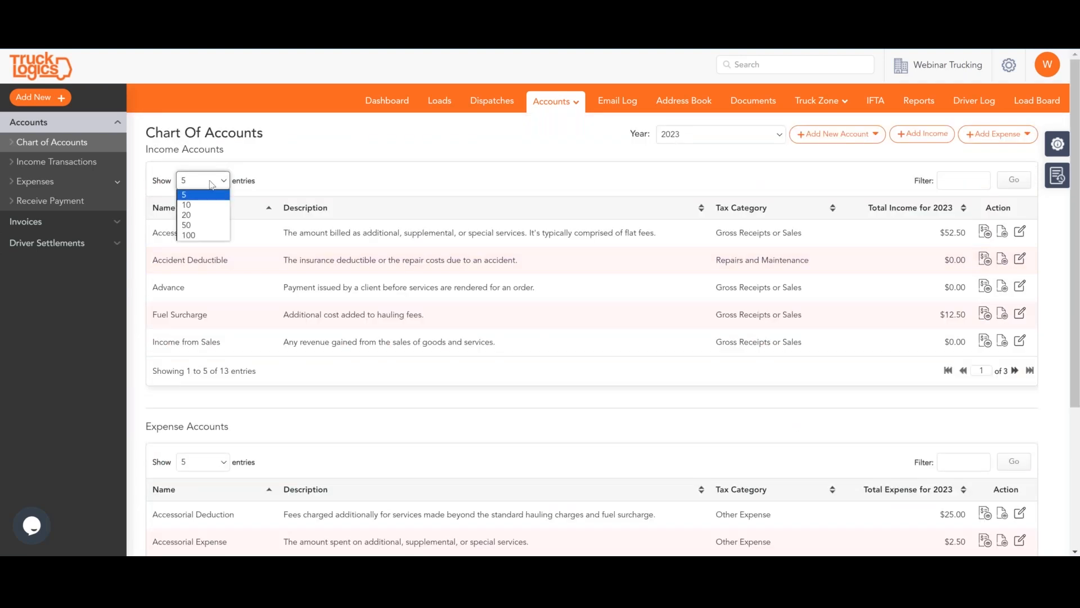
{"action": "left_click", "coordinate": [191, 239]}
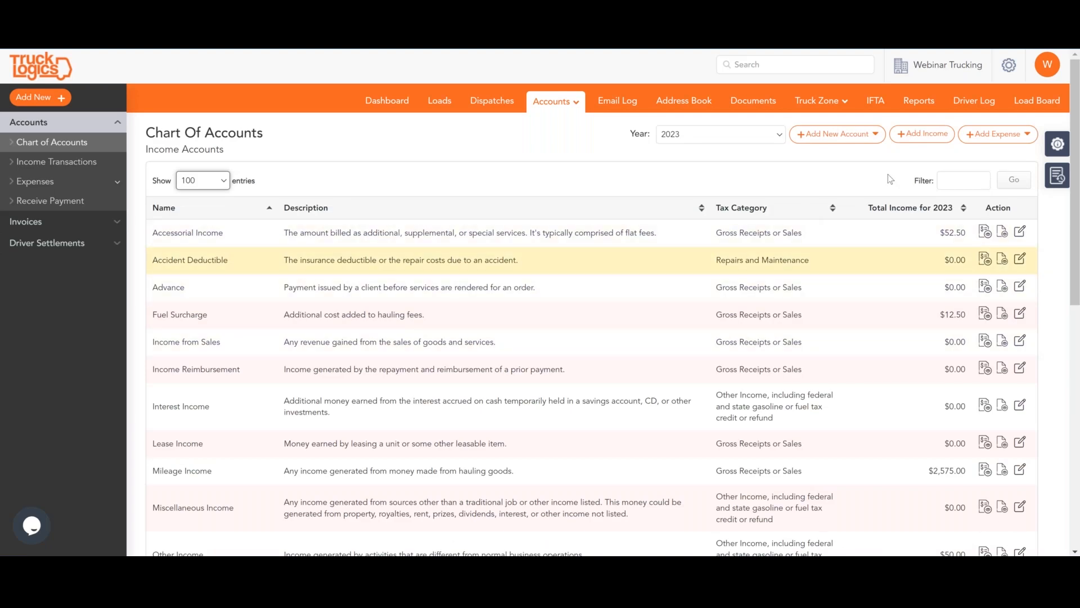
{"action": "left_click", "coordinate": [973, 121]}
Set the expense accounts table to show 100 entries and look over its accounts and tax categories
{"action": "scroll", "coordinate": [952, 256], "scroll_direction": "down", "scroll_amount": 3}
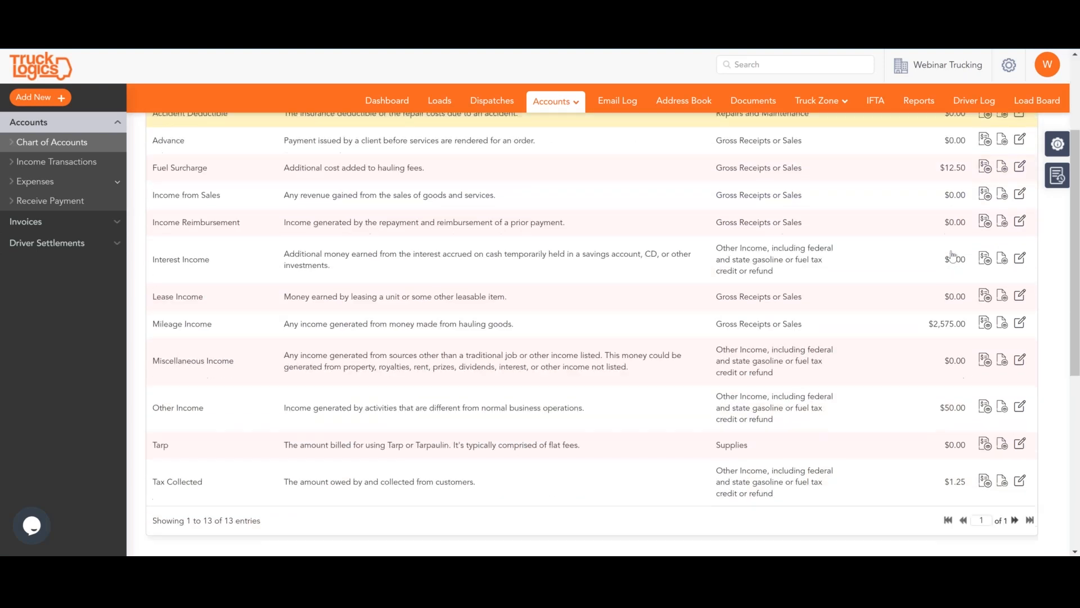
{"action": "scroll", "coordinate": [324, 377], "scroll_direction": "down", "scroll_amount": 3}
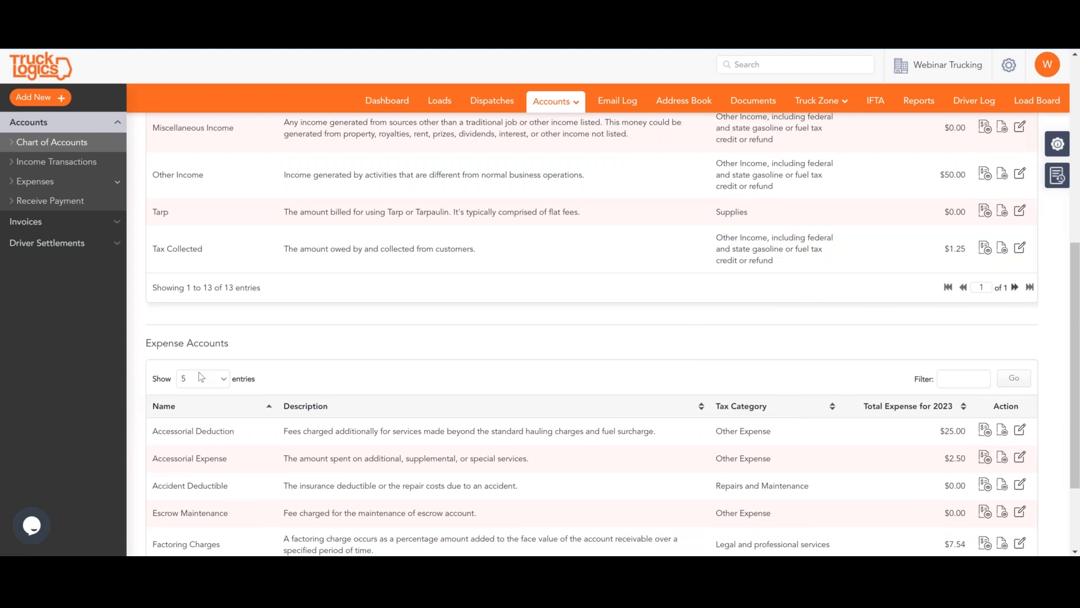
{"action": "left_click", "coordinate": [219, 386]}
{"action": "left_click", "coordinate": [207, 434]}
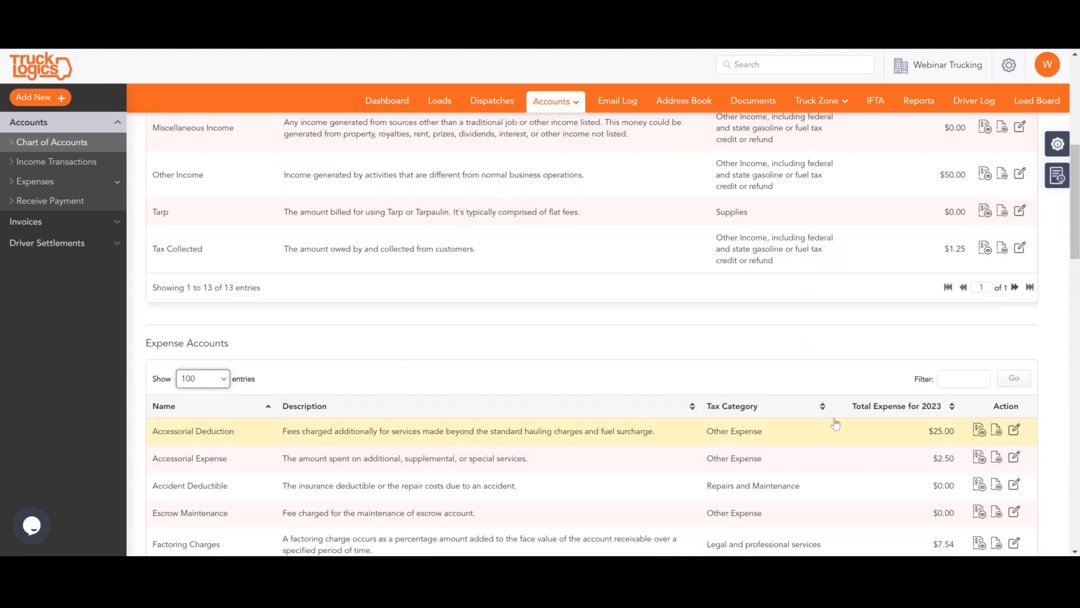
{"action": "scroll", "coordinate": [835, 427], "scroll_direction": "down", "scroll_amount": 1}
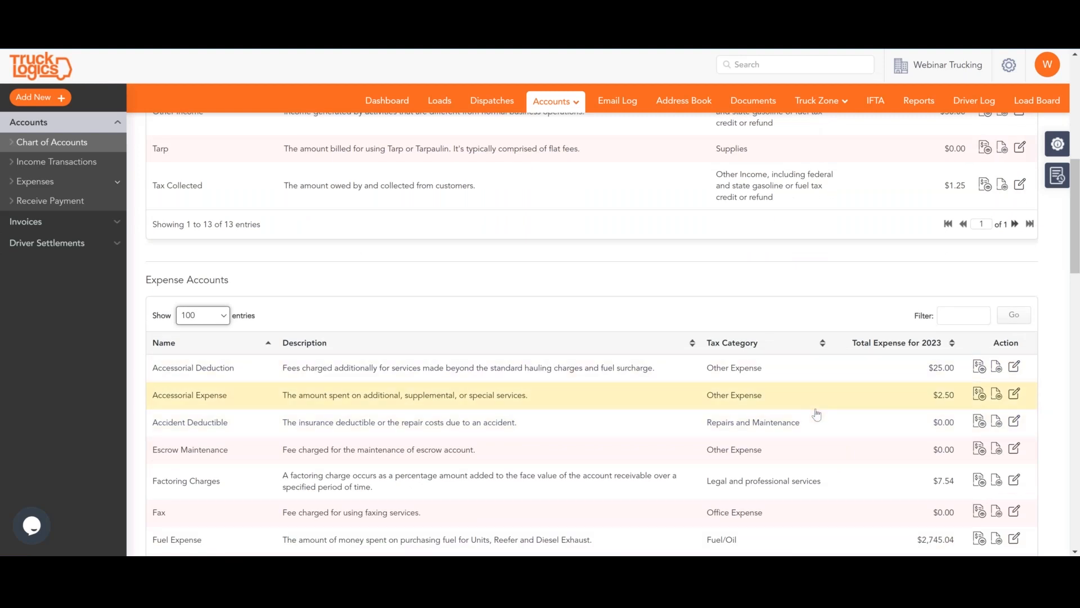
{"action": "scroll", "coordinate": [817, 425], "scroll_direction": "down", "scroll_amount": 2}
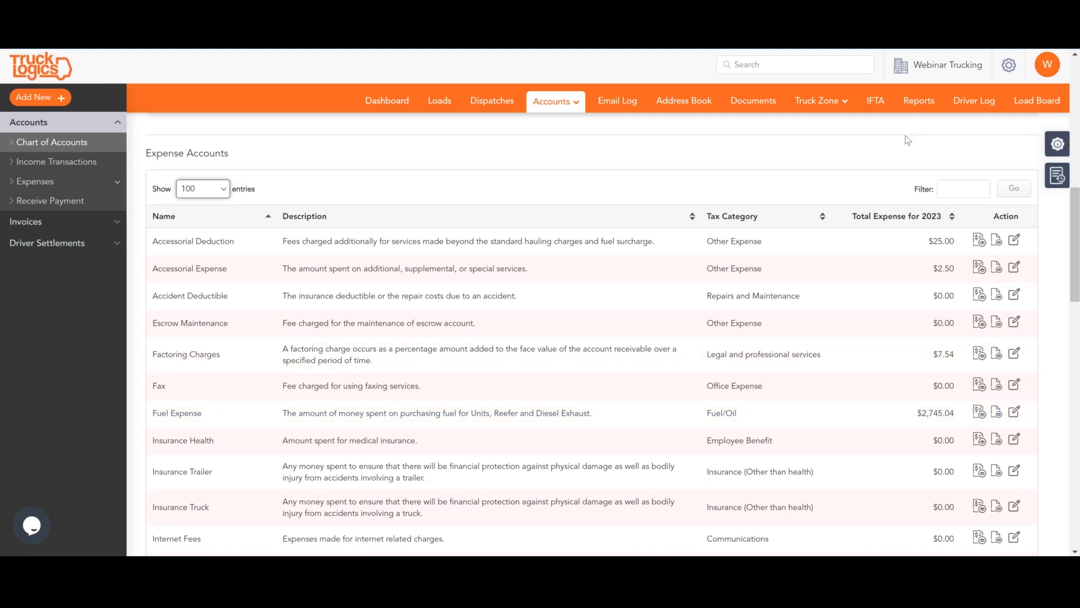
Open the income transactions list and review the income categories available for filtering
{"action": "left_click", "coordinate": [66, 170]}
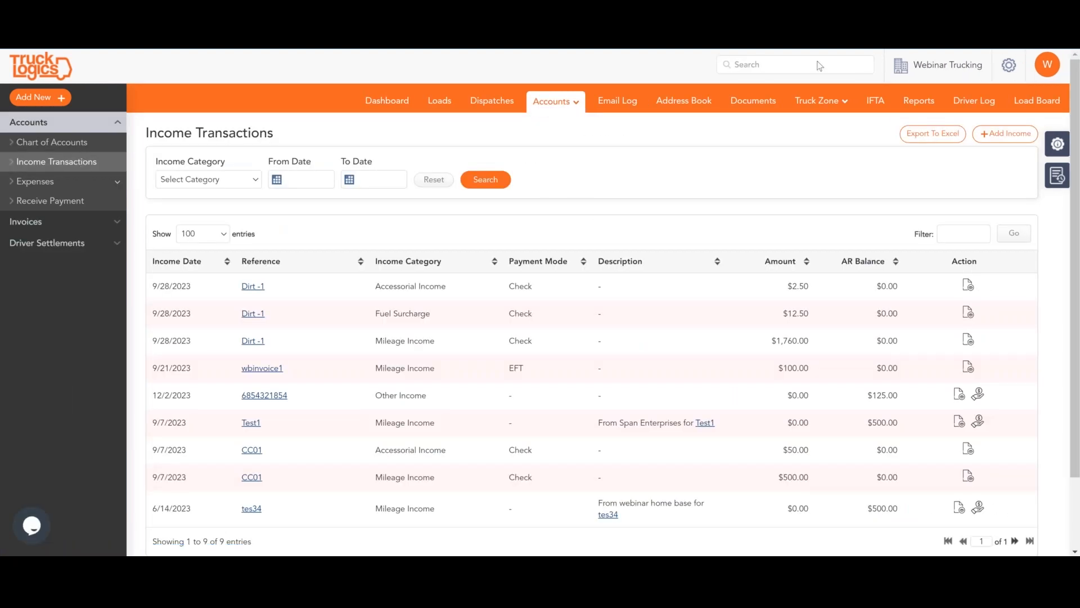
{"action": "scroll", "coordinate": [583, 284], "scroll_direction": "down", "scroll_amount": 3}
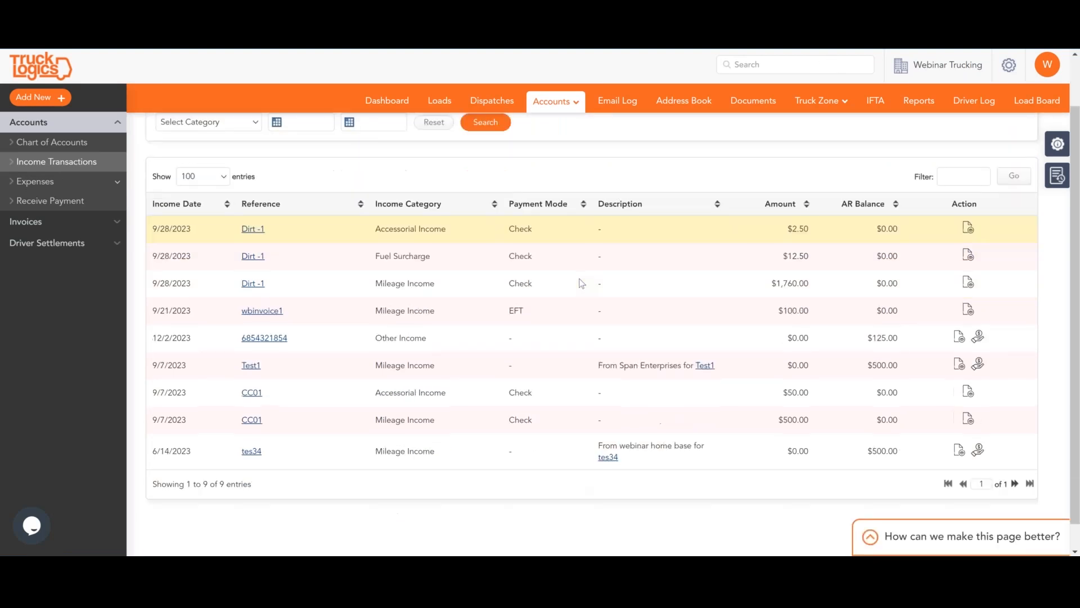
{"action": "scroll", "coordinate": [209, 283], "scroll_direction": "up", "scroll_amount": 3}
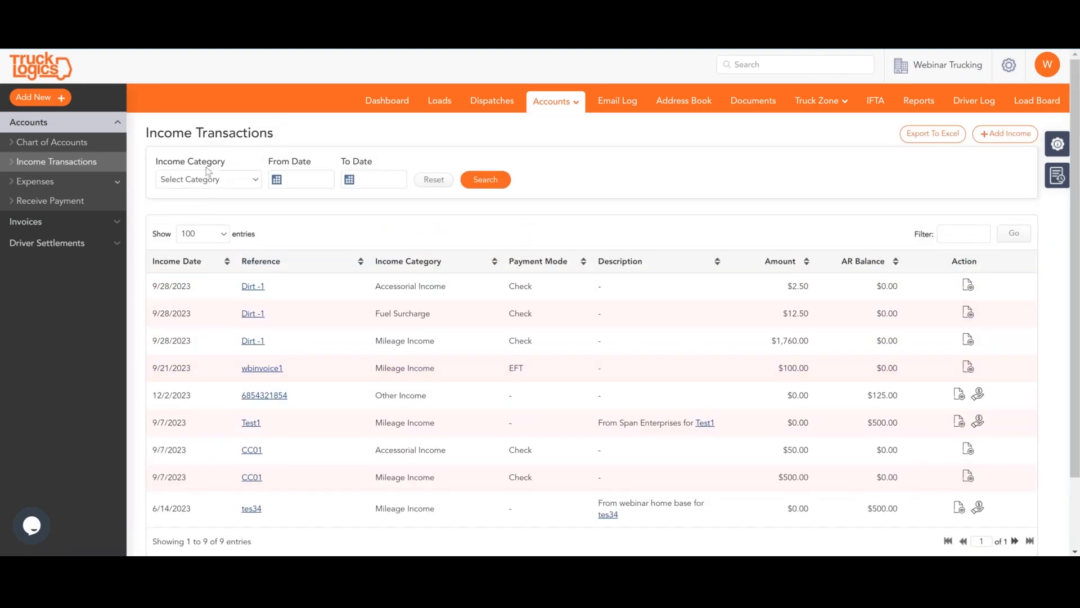
{"action": "left_click", "coordinate": [210, 179]}
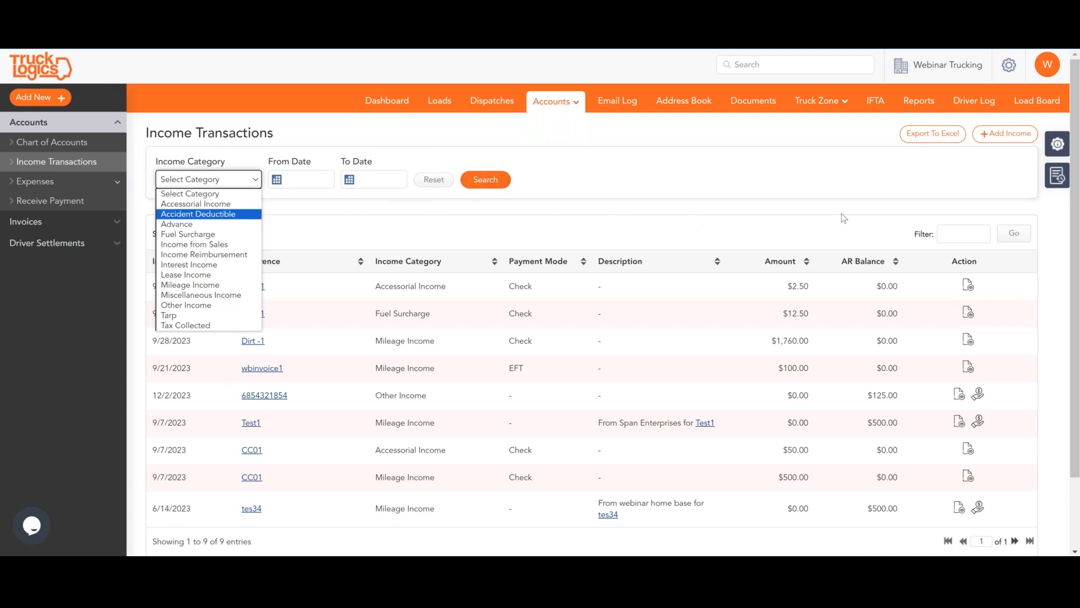
View the details of the 9/28/2023 Accessorial Income transaction with reference Dirt -1, and close them
{"action": "left_click", "coordinate": [968, 285]}
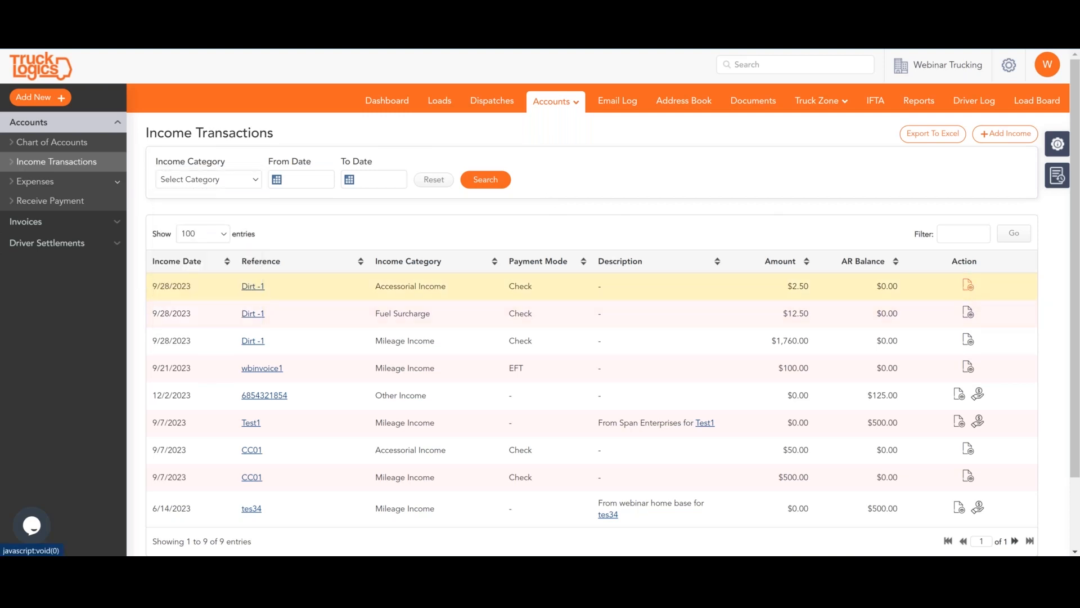
{"action": "left_click", "coordinate": [968, 285]}
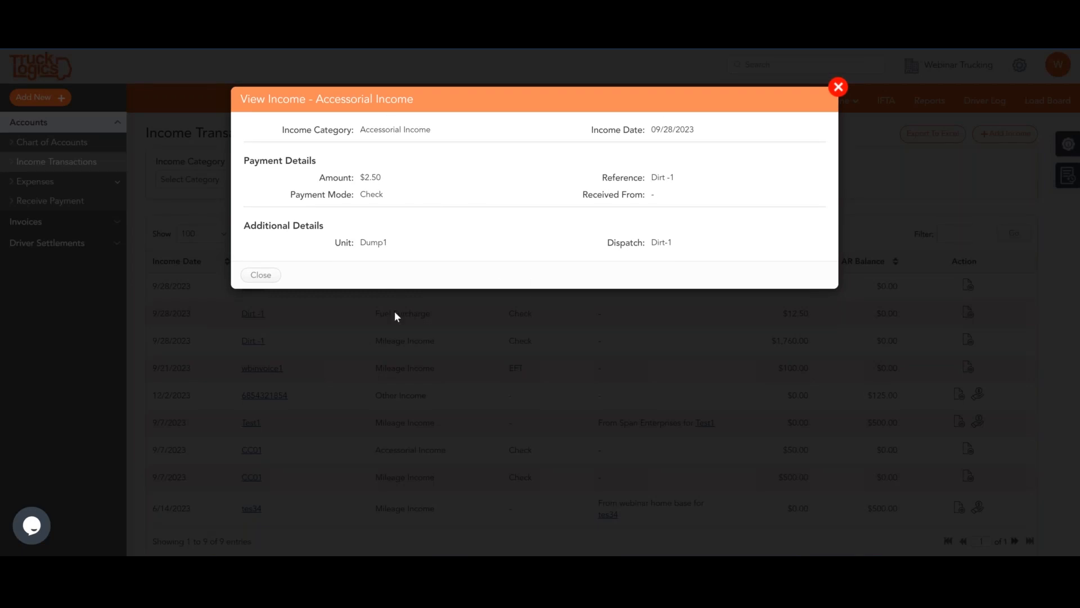
{"action": "left_click", "coordinate": [269, 278]}
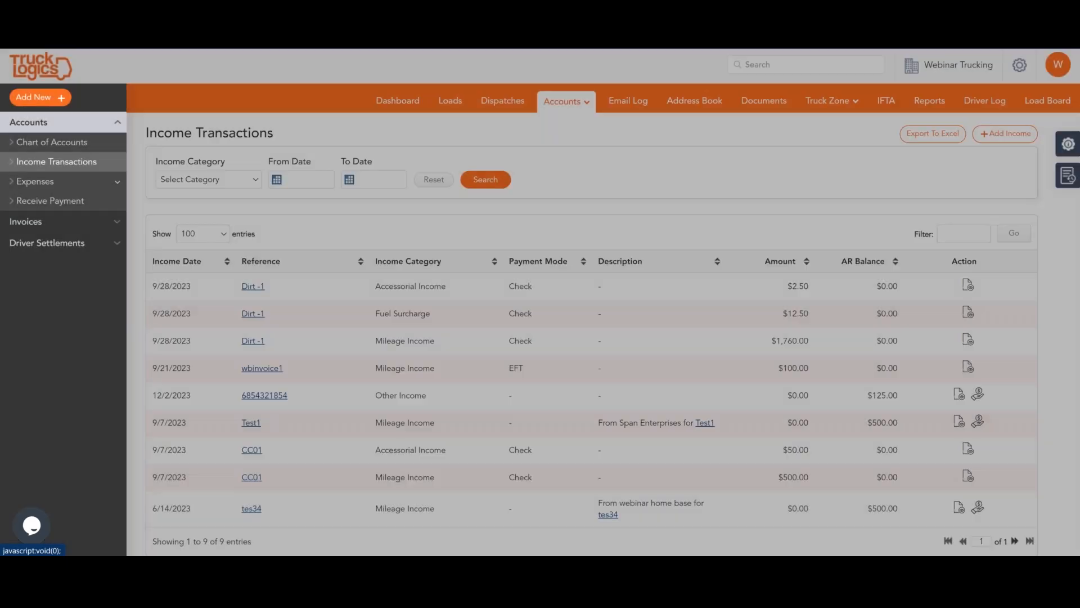
Open the expense transactions list
{"action": "scroll", "coordinate": [81, 153], "scroll_direction": "down", "scroll_amount": 2}
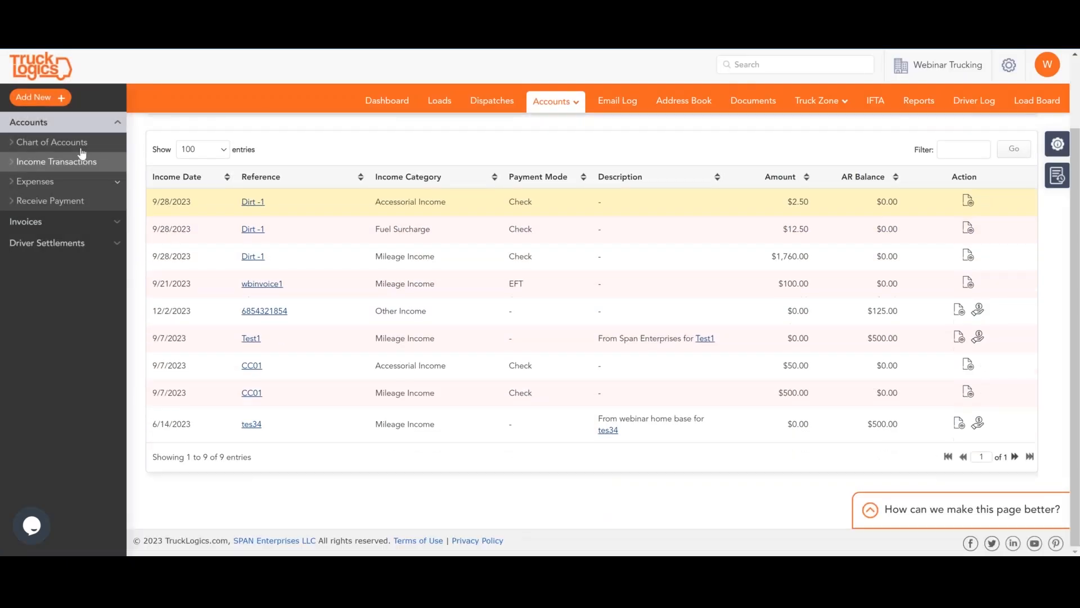
{"action": "left_click", "coordinate": [34, 180]}
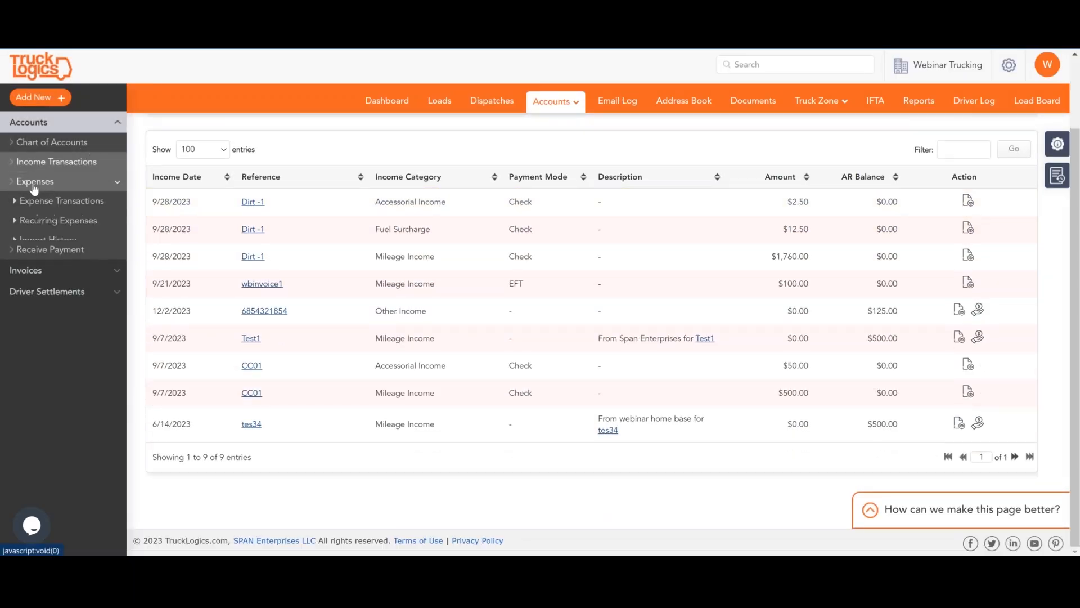
{"action": "left_click", "coordinate": [56, 201]}
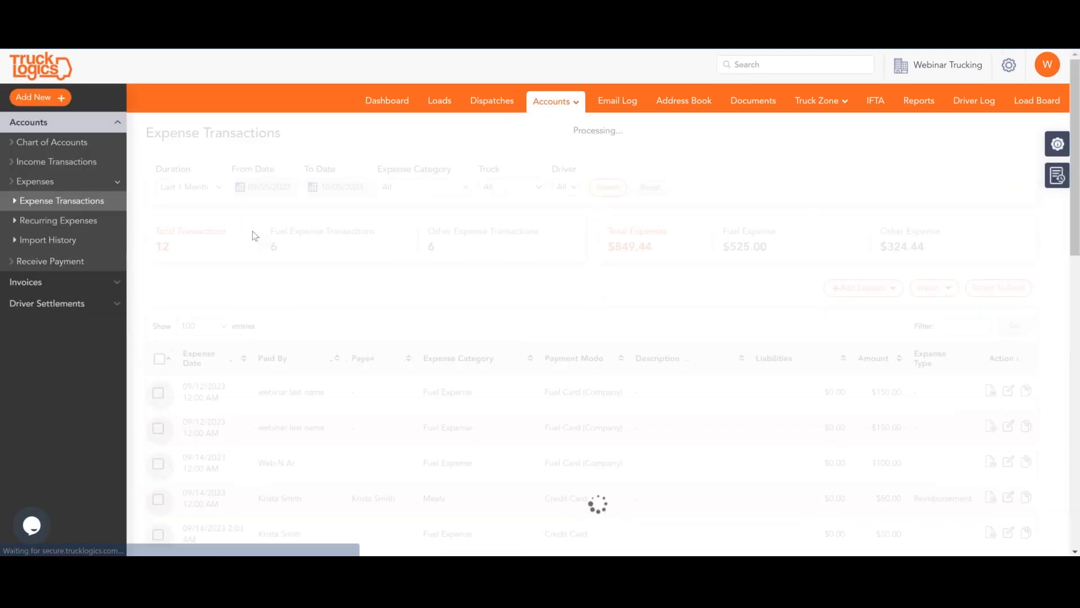
{"action": "left_click", "coordinate": [586, 102]}
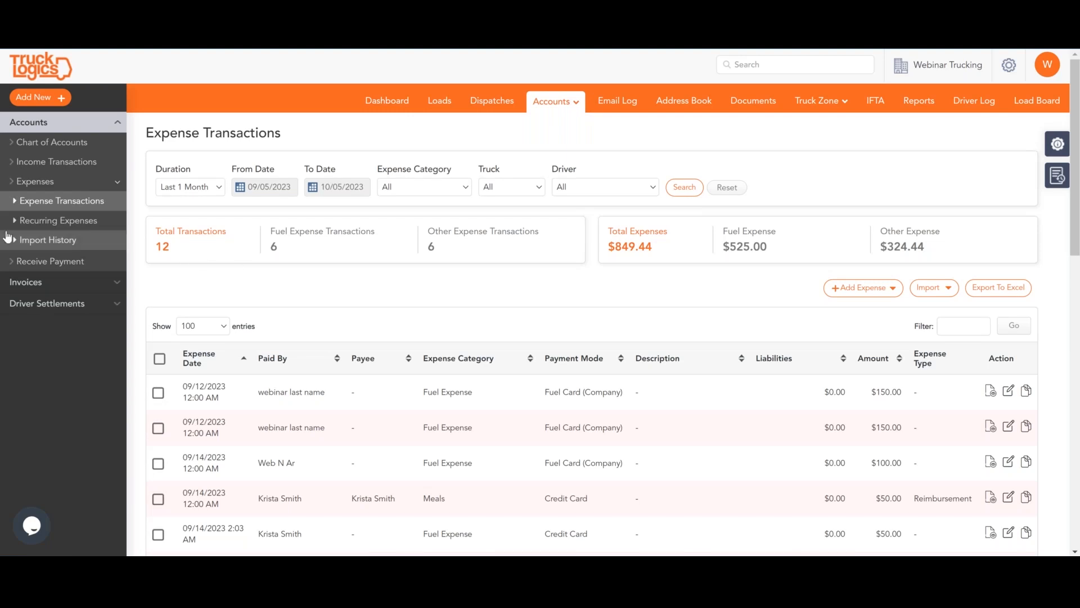
Return to the Chart of Accounts and look through the income accounts and their tax categories
{"action": "mouse_move", "coordinate": [555, 103]}
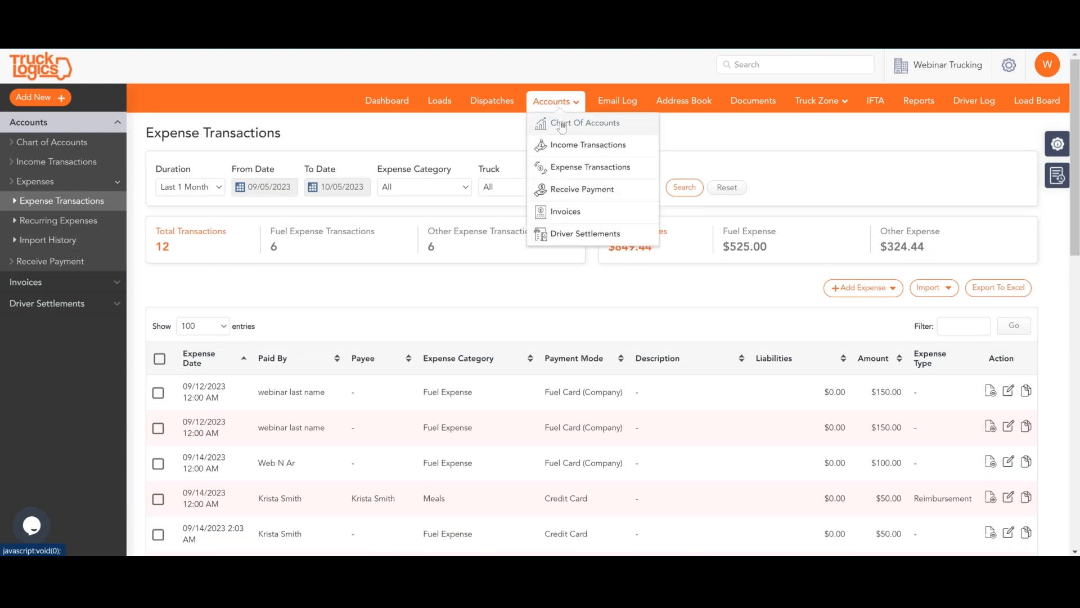
{"action": "left_click", "coordinate": [562, 126]}
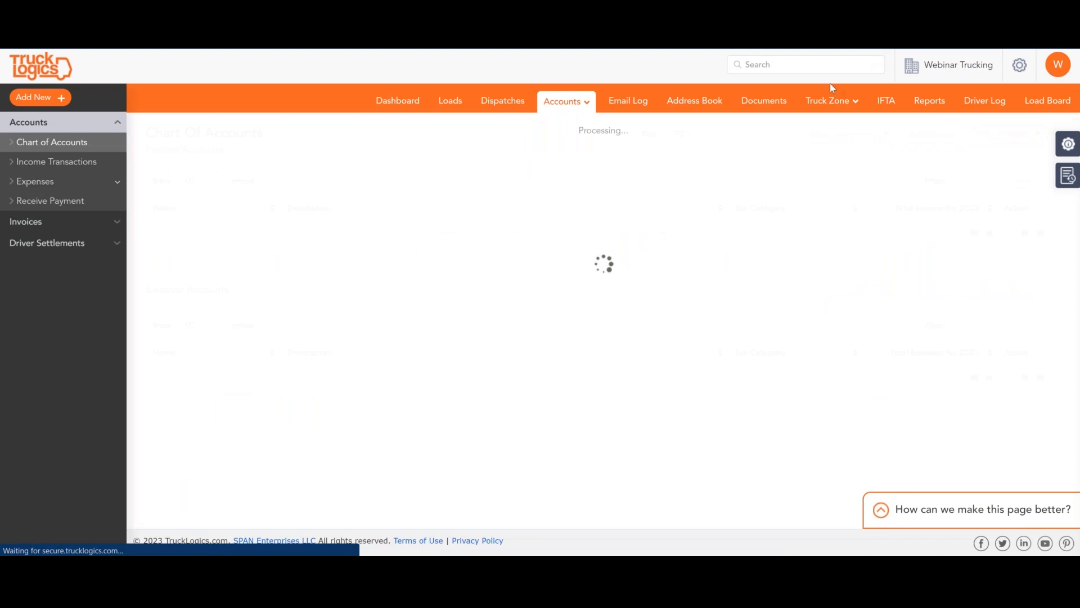
{"action": "scroll", "coordinate": [782, 209], "scroll_direction": "down", "scroll_amount": 2}
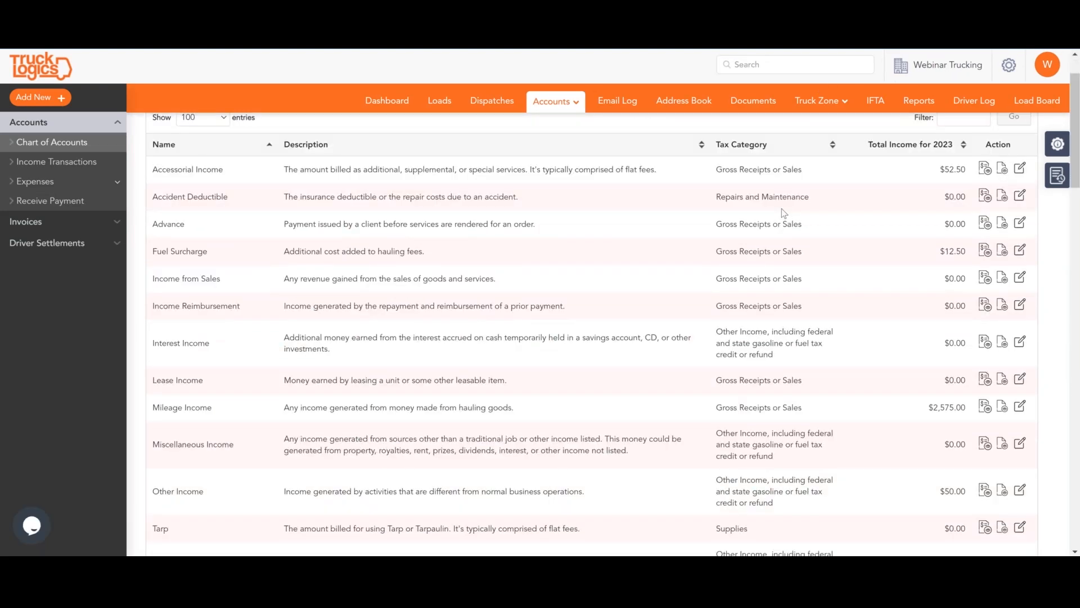
{"action": "scroll", "coordinate": [782, 211], "scroll_direction": "up", "scroll_amount": 1}
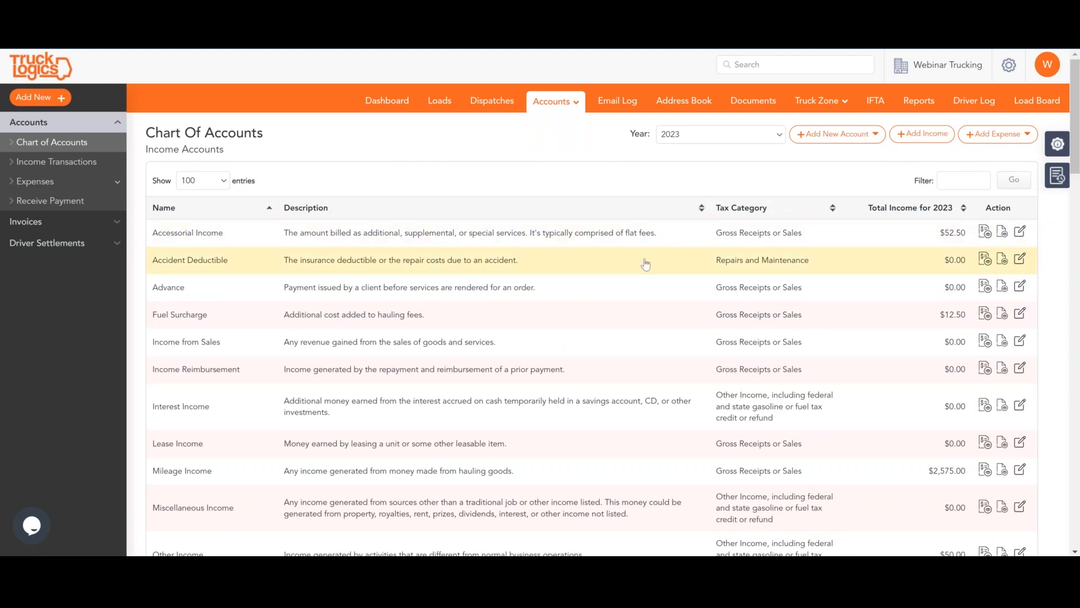
{"action": "scroll", "coordinate": [645, 262], "scroll_direction": "down", "scroll_amount": 3}
{"action": "scroll", "coordinate": [648, 274], "scroll_direction": "up", "scroll_amount": 3}
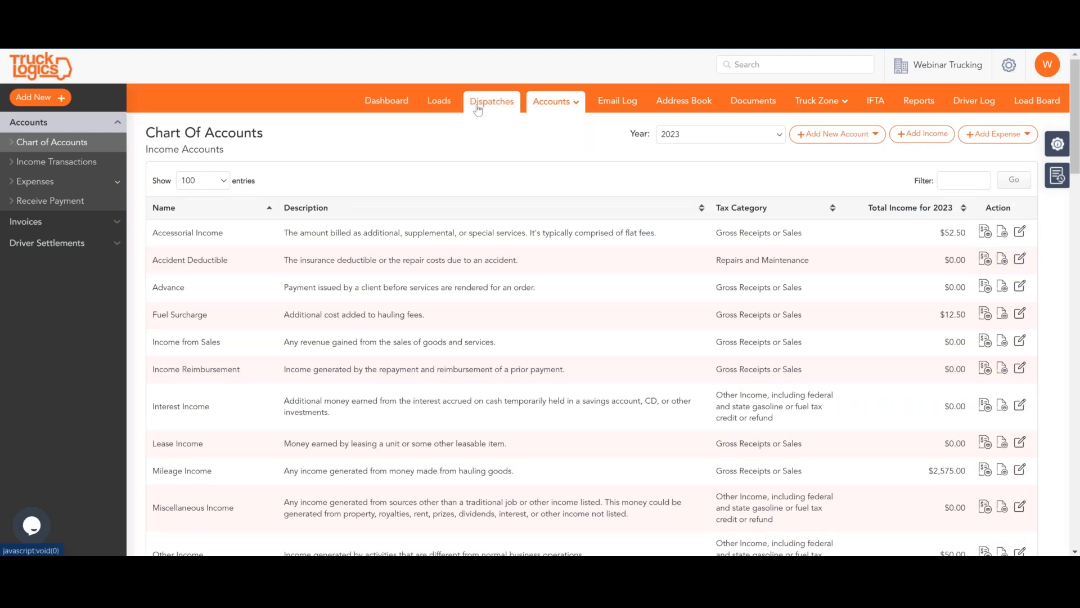
Start a new income entry from the Chart of Accounts and show the available income categories
{"action": "left_click", "coordinate": [914, 135]}
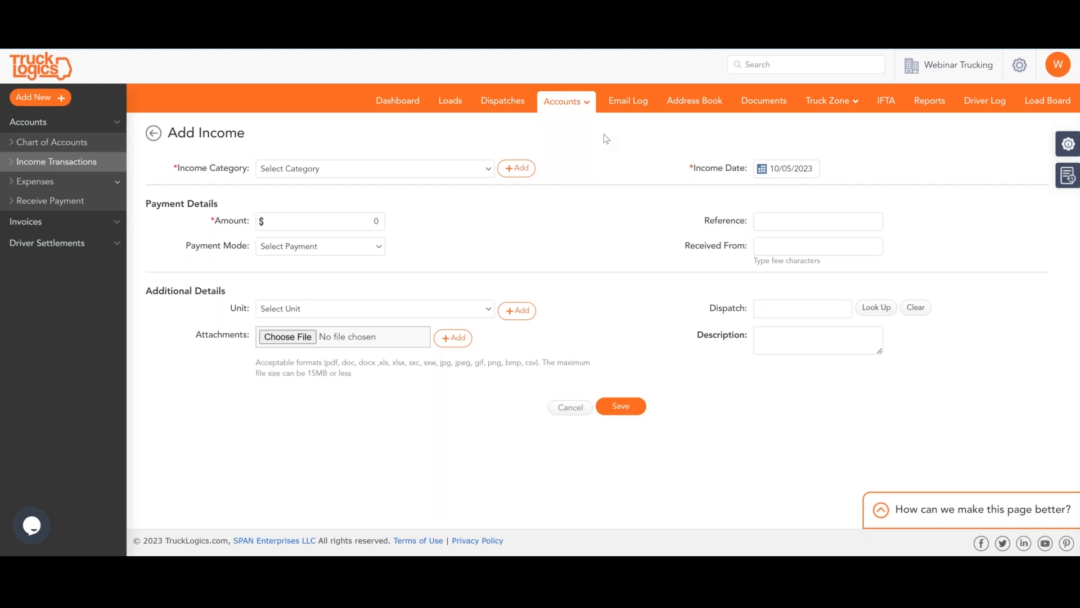
{"action": "left_click", "coordinate": [490, 171]}
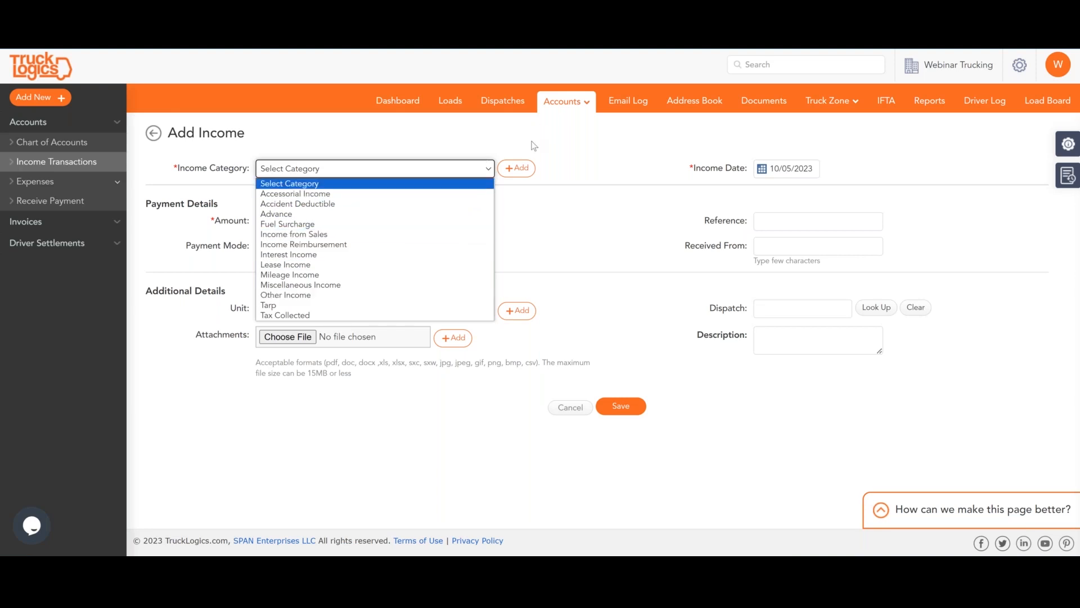
Open the form for a new income account, review its tax category options, and close it without saving
{"action": "left_click", "coordinate": [516, 168]}
{"action": "left_click", "coordinate": [517, 169]}
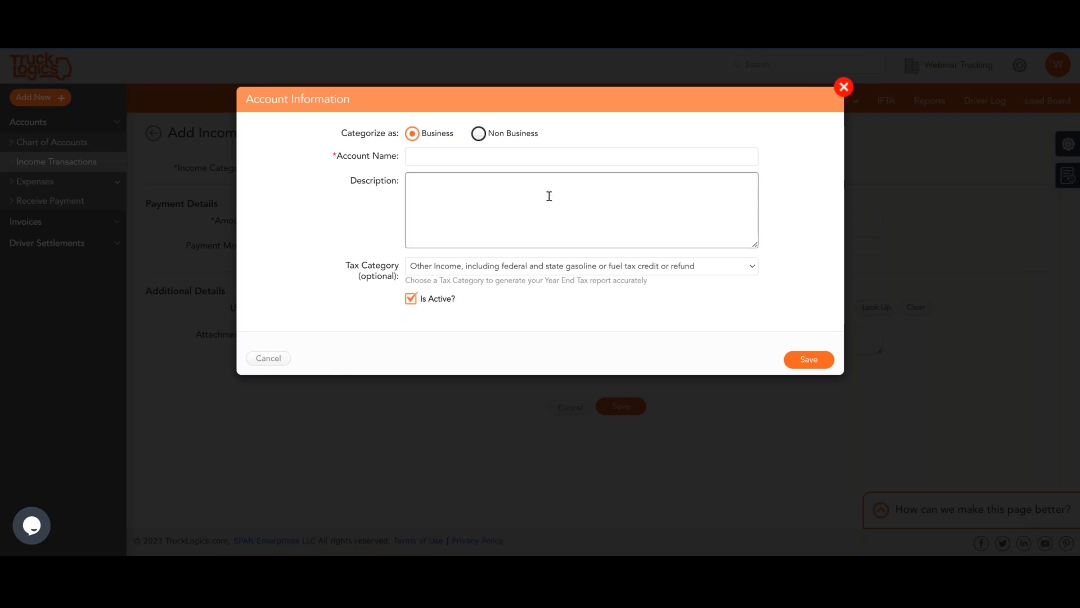
{"action": "left_click", "coordinate": [729, 270]}
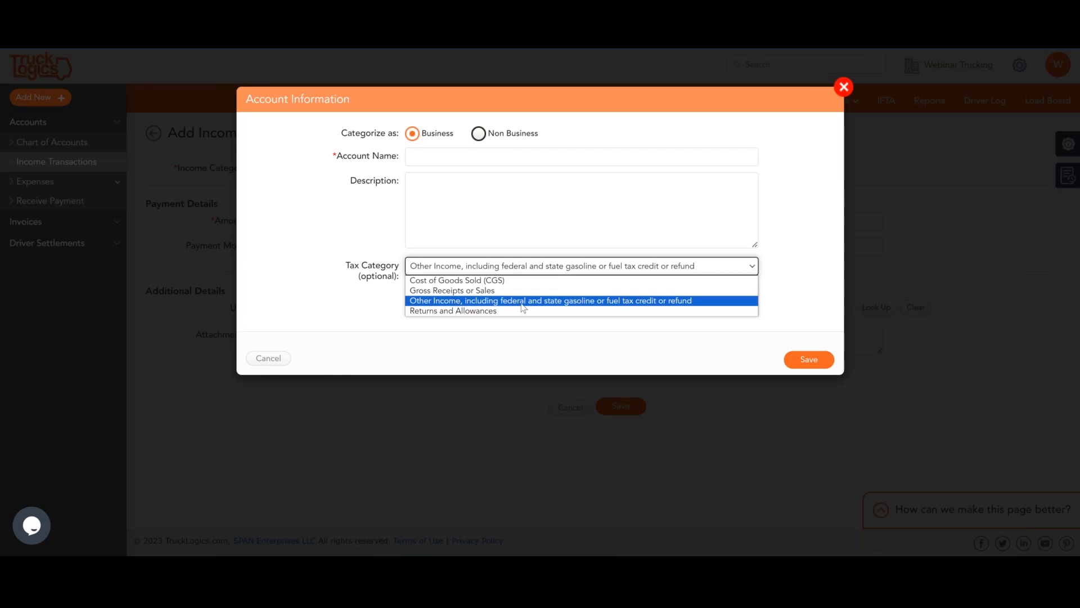
{"action": "left_click", "coordinate": [489, 301]}
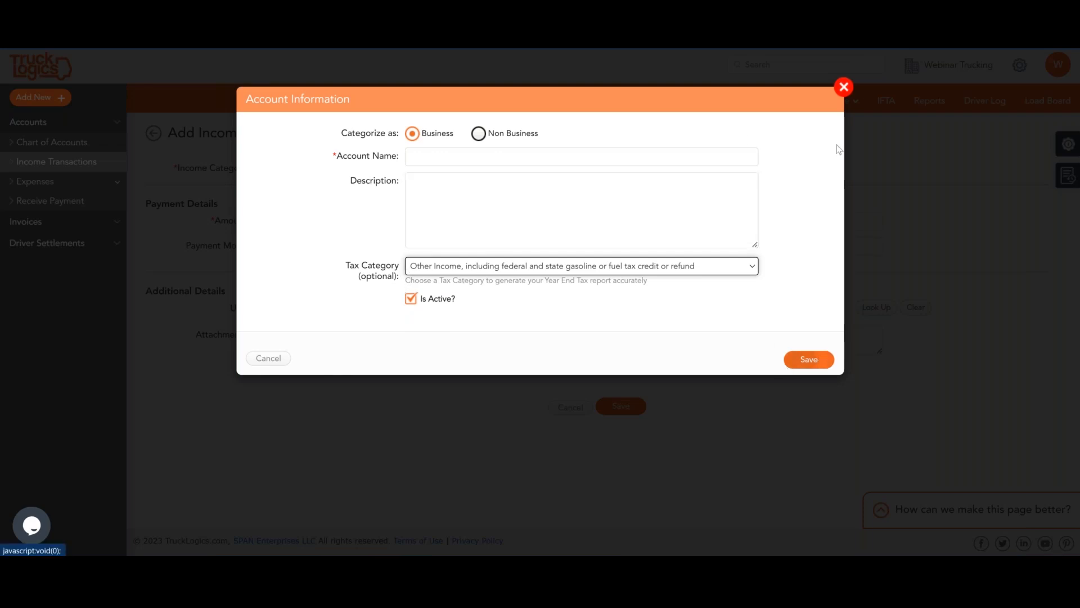
{"action": "left_click", "coordinate": [842, 90]}
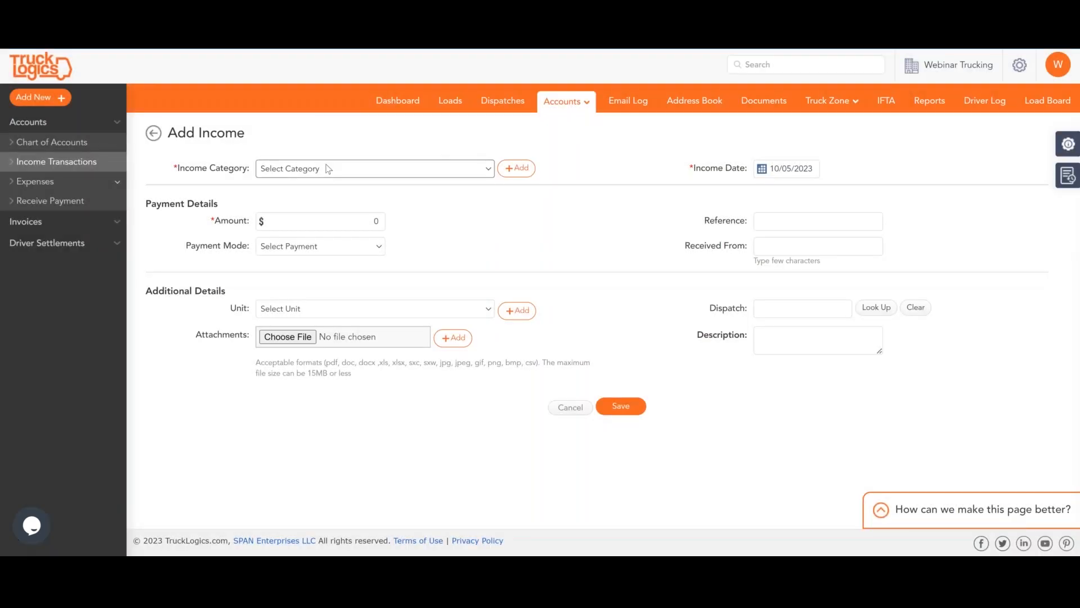
Fill in the income entry with category Advance, amount 1000.00, payment mode EFT and income date 10/02/2023
{"action": "left_click", "coordinate": [328, 169]}
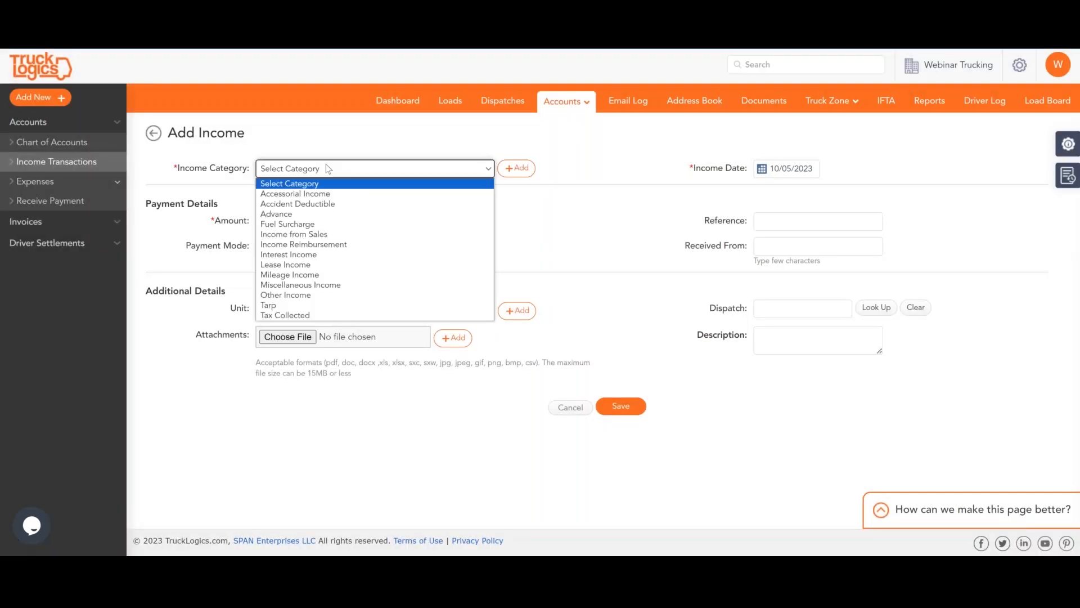
{"action": "left_click", "coordinate": [330, 214]}
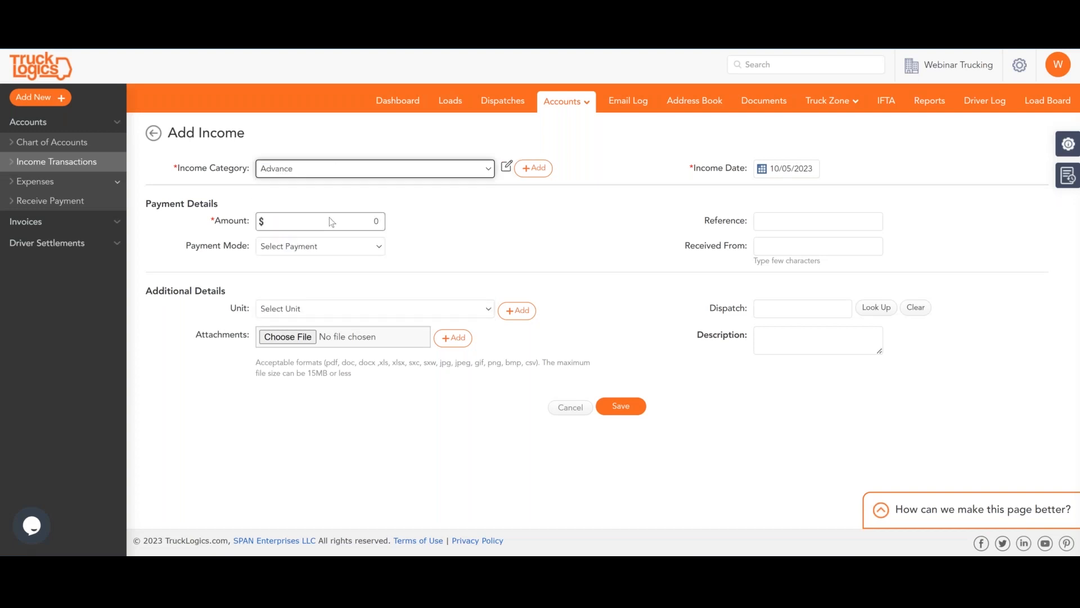
{"action": "left_click", "coordinate": [329, 217]}
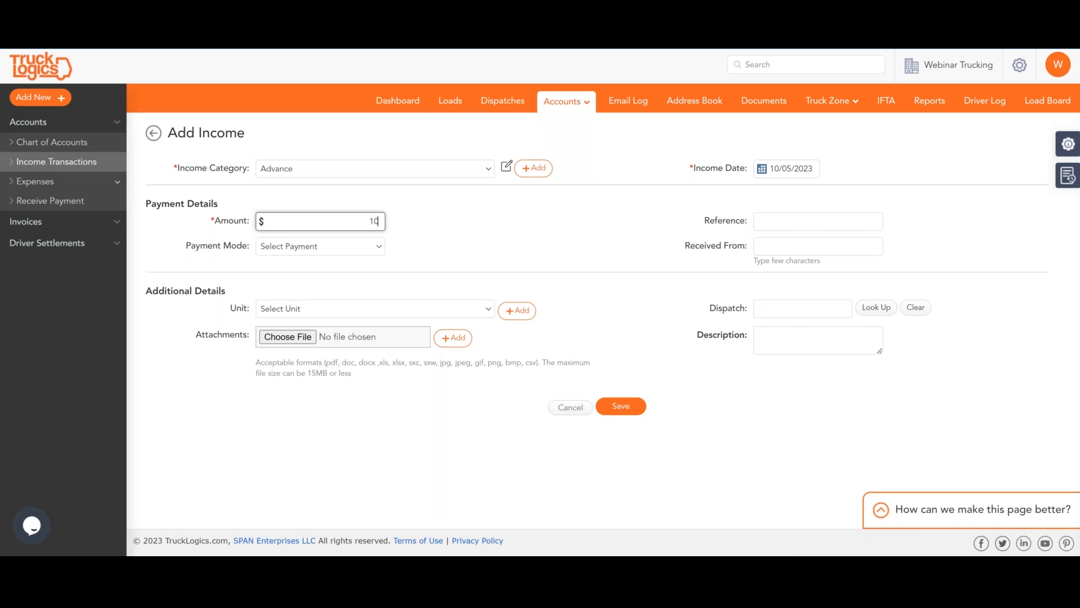
{"action": "type", "text": "1000.0"}
{"action": "left_click", "coordinate": [279, 250]}
{"action": "left_click", "coordinate": [275, 301]}
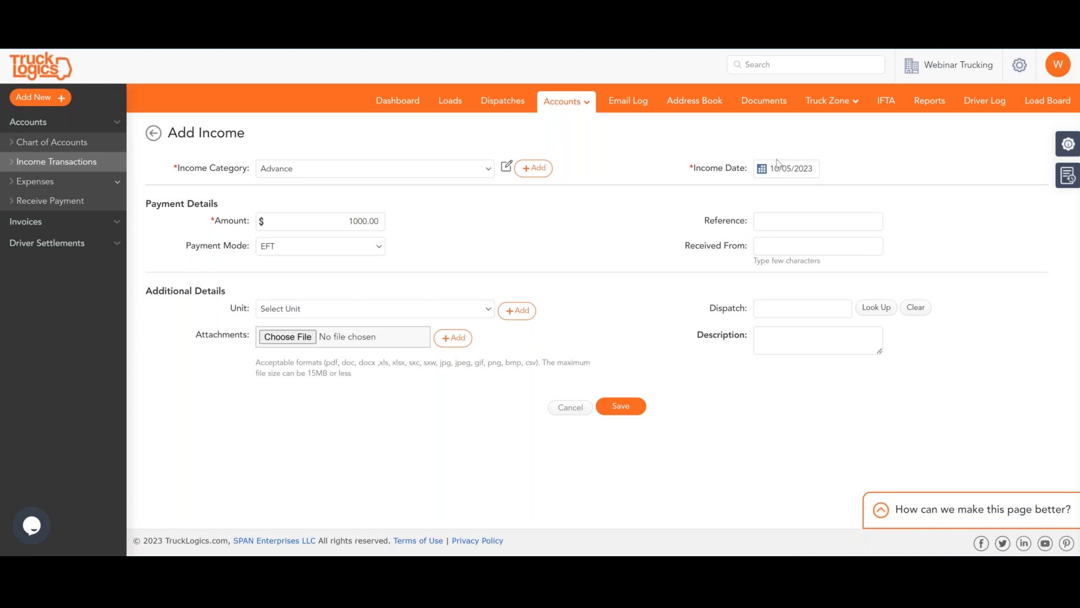
{"action": "left_click", "coordinate": [797, 164]}
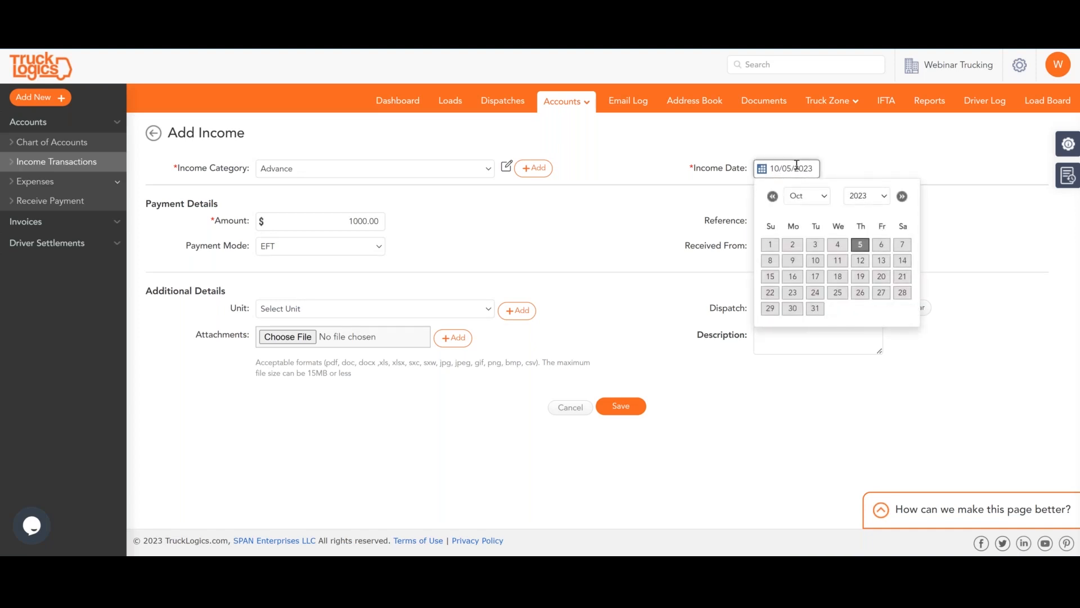
{"action": "left_click", "coordinate": [799, 247]}
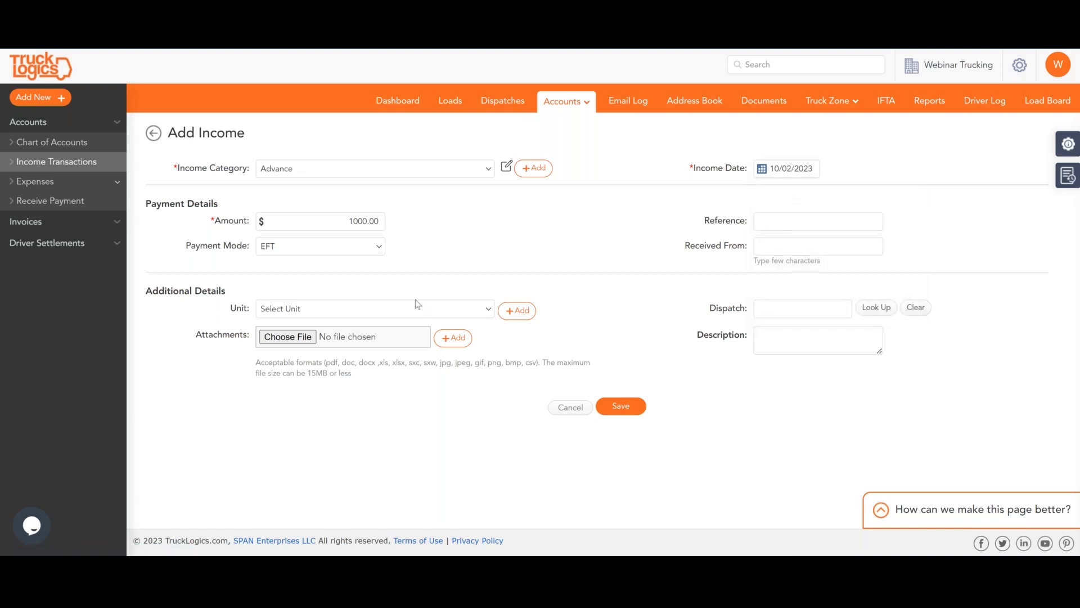
Look through the dispatches that can be linked to the income entry and close the lookup without selecting one
{"action": "left_click", "coordinate": [759, 314]}
{"action": "left_click", "coordinate": [876, 308]}
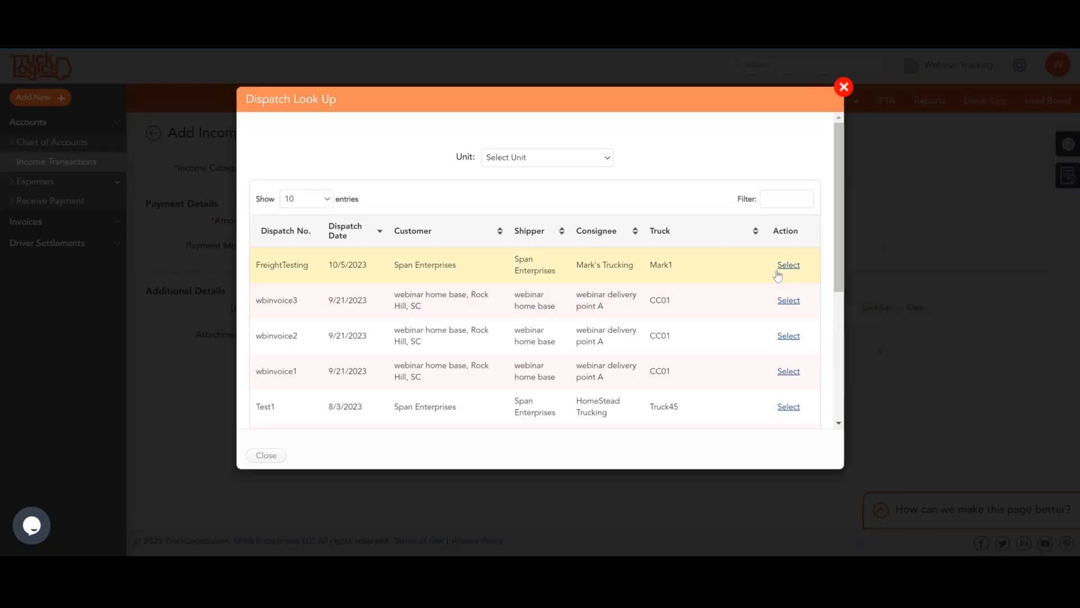
{"action": "scroll", "coordinate": [778, 275], "scroll_direction": "down", "scroll_amount": 1}
{"action": "scroll", "coordinate": [778, 275], "scroll_direction": "down", "scroll_amount": 4}
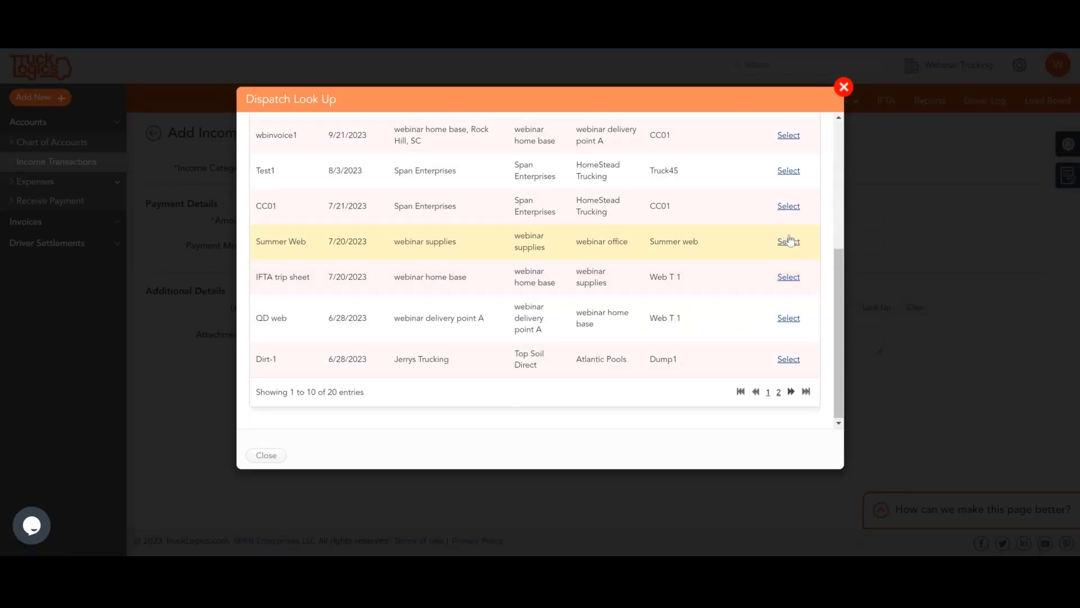
{"action": "left_click", "coordinate": [844, 88]}
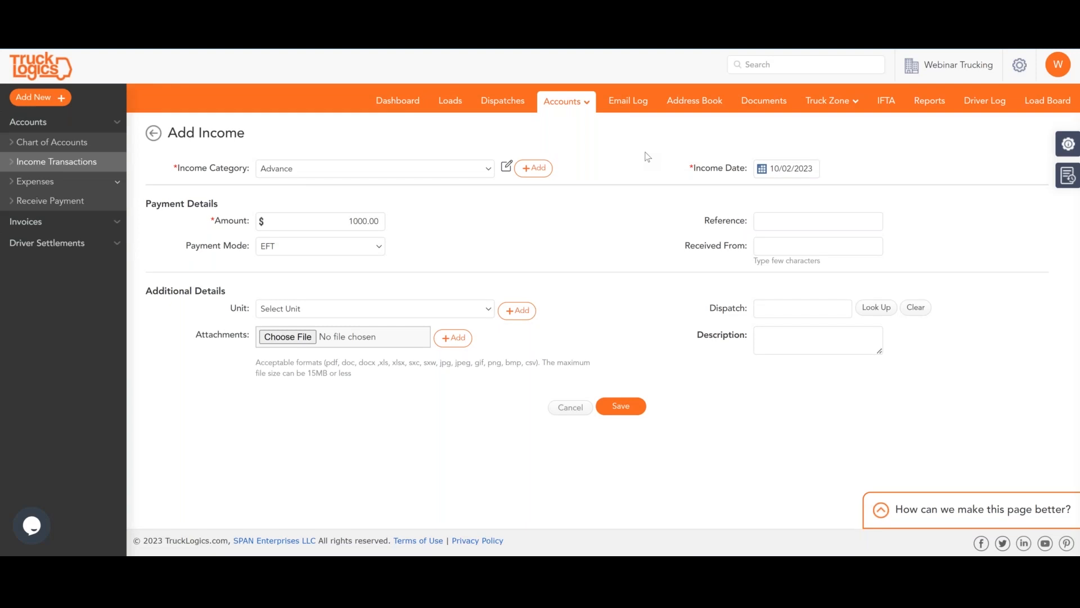
Open the file chooser for the income entry's attachments and close it without choosing a file
{"action": "left_click", "coordinate": [802, 308]}
{"action": "left_click", "coordinate": [396, 349]}
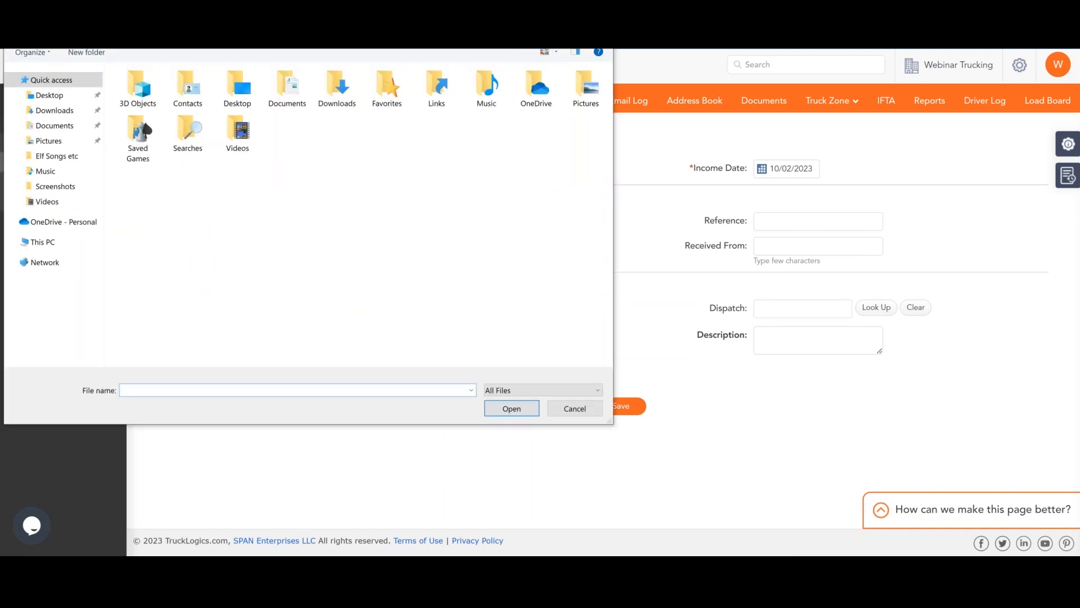
{"action": "left_click", "coordinate": [600, 11]}
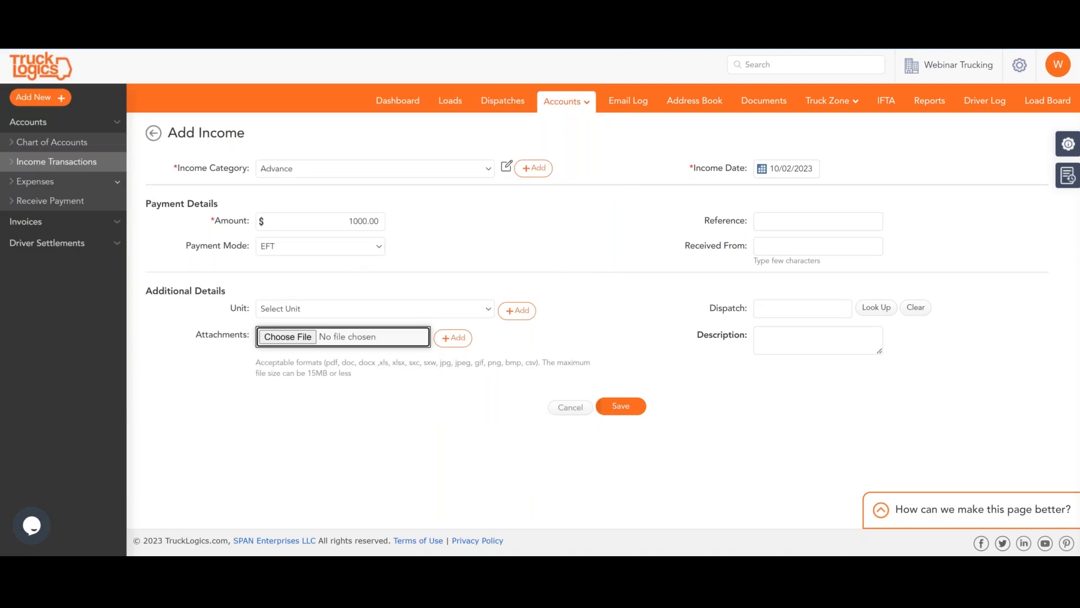
Leave the income form unsaved, return to the Chart of Accounts and look through the income accounts
{"action": "left_click", "coordinate": [585, 101]}
{"action": "left_click", "coordinate": [588, 128]}
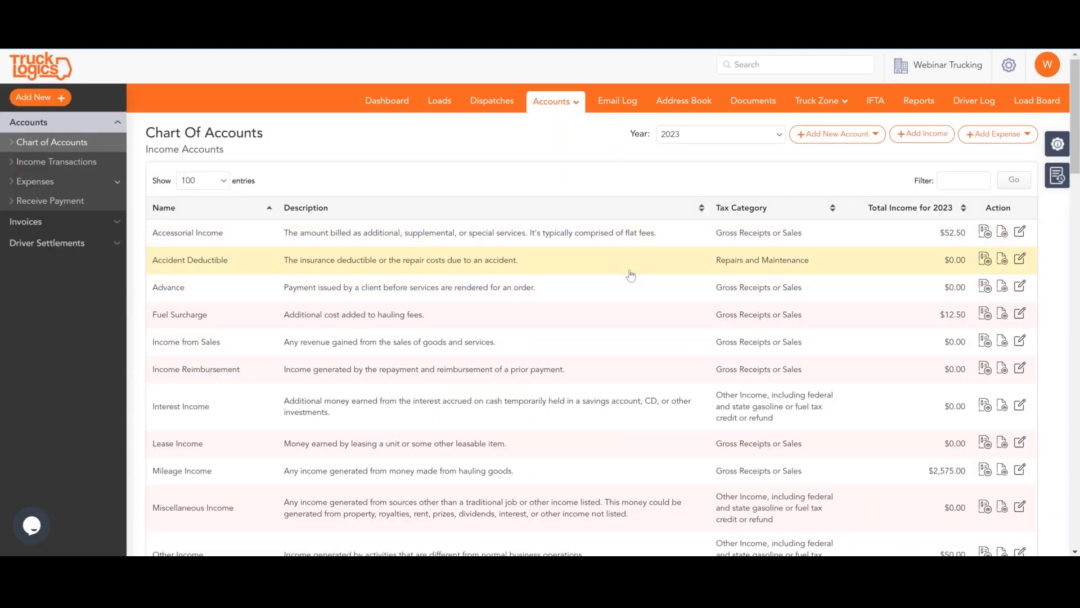
{"action": "scroll", "coordinate": [629, 272], "scroll_direction": "down", "scroll_amount": 1}
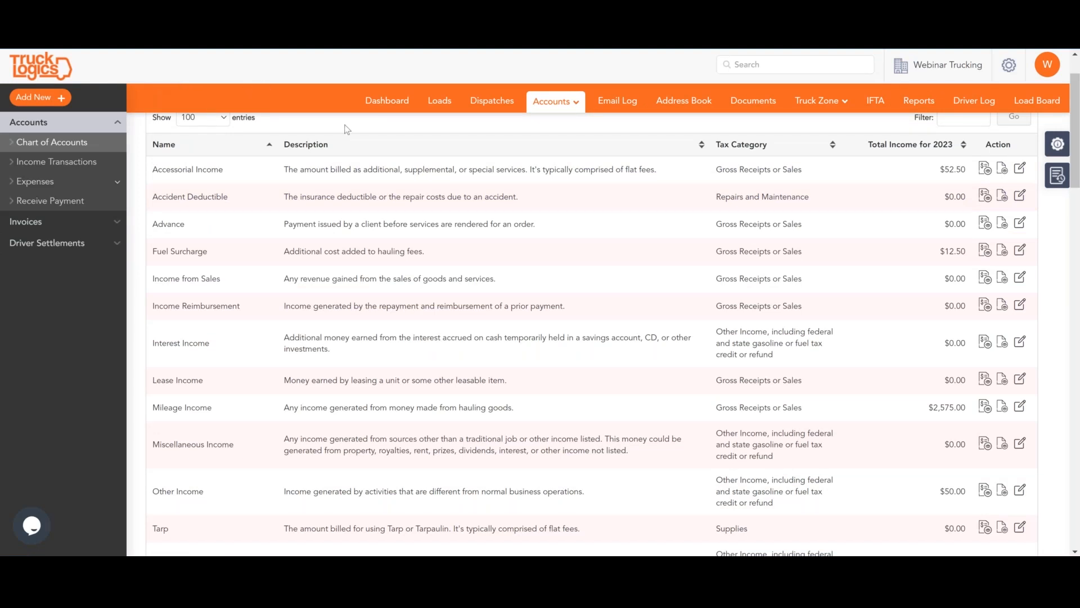
{"action": "scroll", "coordinate": [663, 342], "scroll_direction": "up", "scroll_amount": 1}
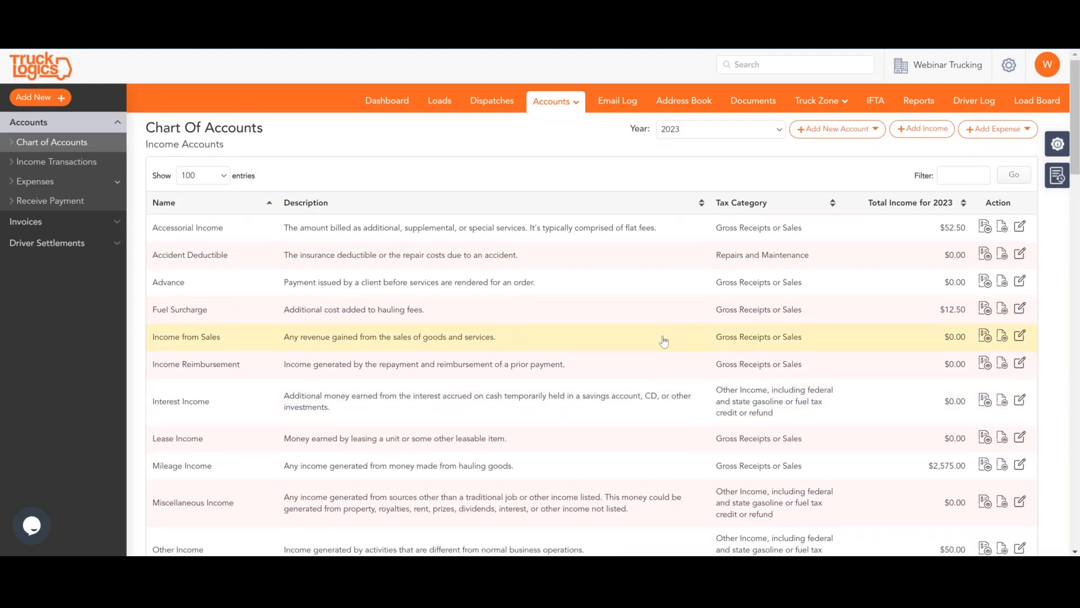
{"action": "scroll", "coordinate": [664, 342], "scroll_direction": "down", "scroll_amount": 3}
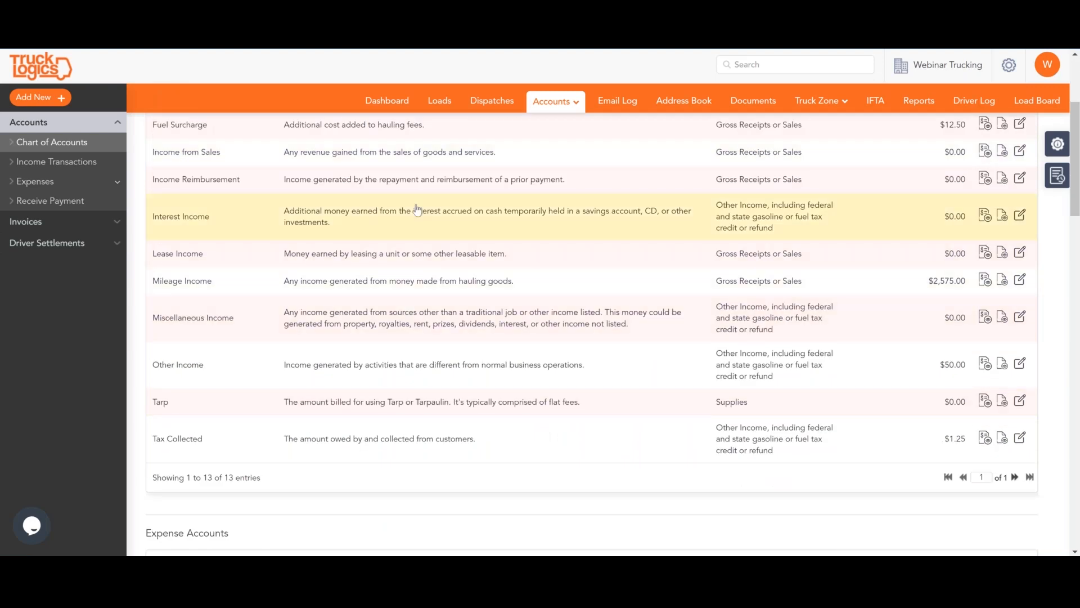
{"action": "scroll", "coordinate": [603, 149], "scroll_direction": "up", "scroll_amount": 3}
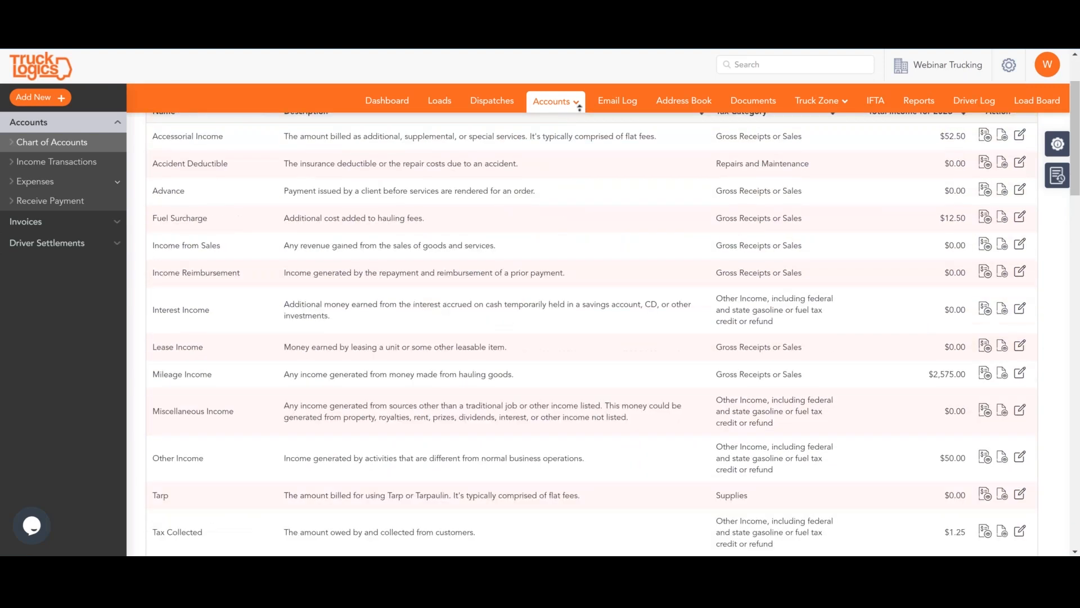
{"action": "left_click", "coordinate": [554, 101]}
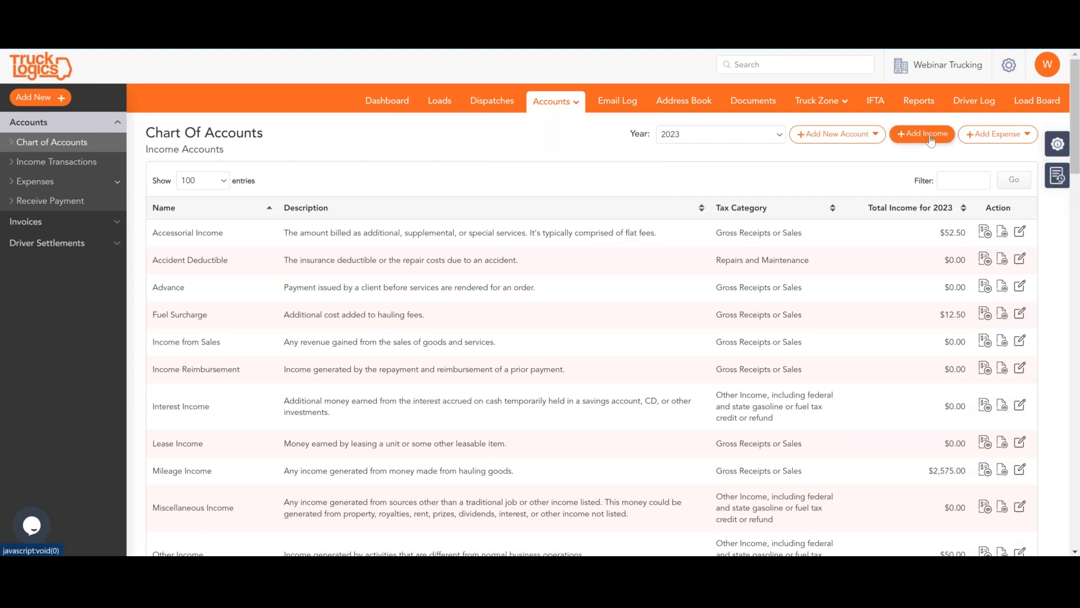
Add a new income account named "Business Topics" with the description "Unrelated In business" and save it
{"action": "left_click", "coordinate": [857, 142]}
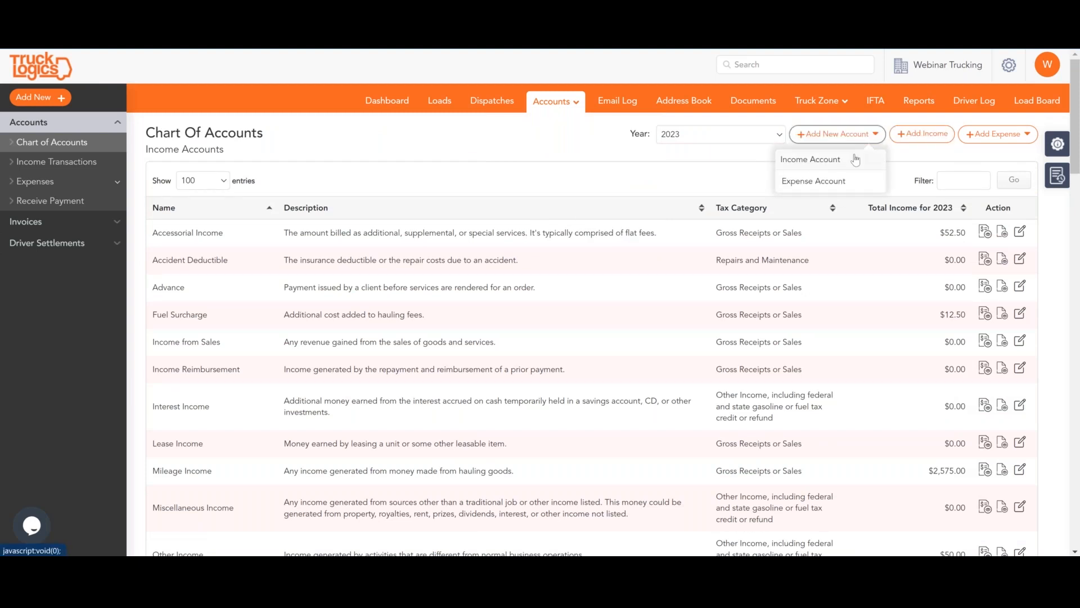
{"action": "left_click", "coordinate": [855, 160]}
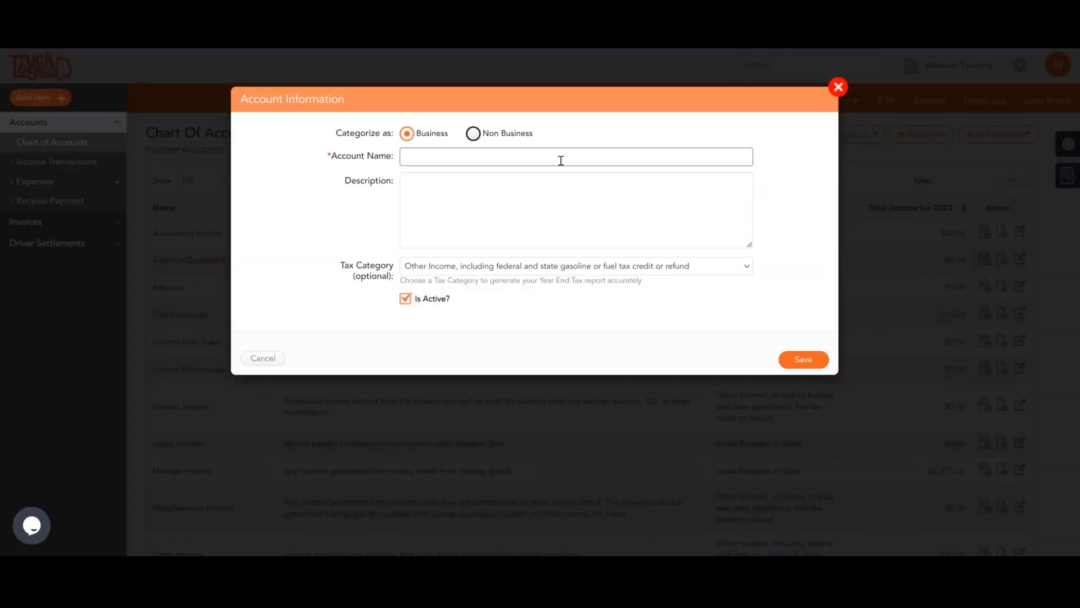
{"action": "type", "text": "Business "}
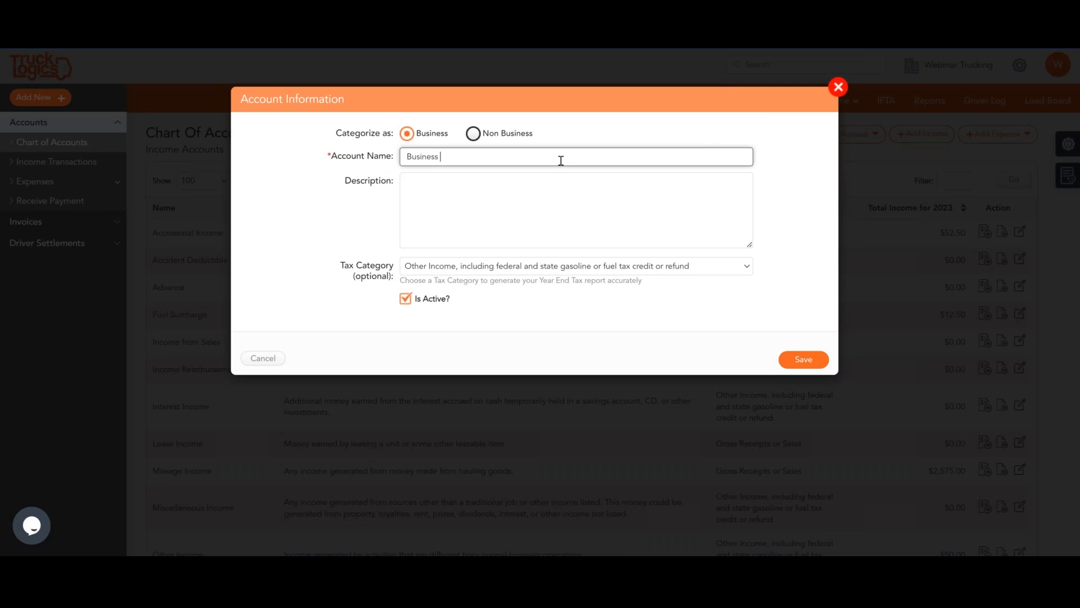
{"action": "type", "text": "Topics"}
{"action": "left_click", "coordinate": [552, 238]}
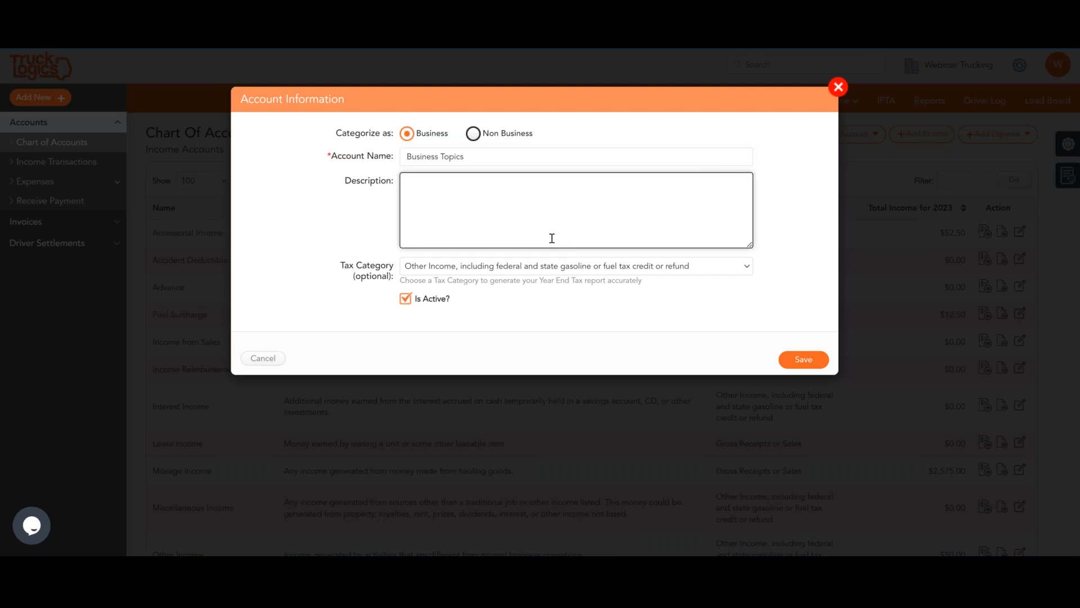
{"action": "type", "text": "Unrelated In business"}
{"action": "left_click", "coordinate": [804, 363]}
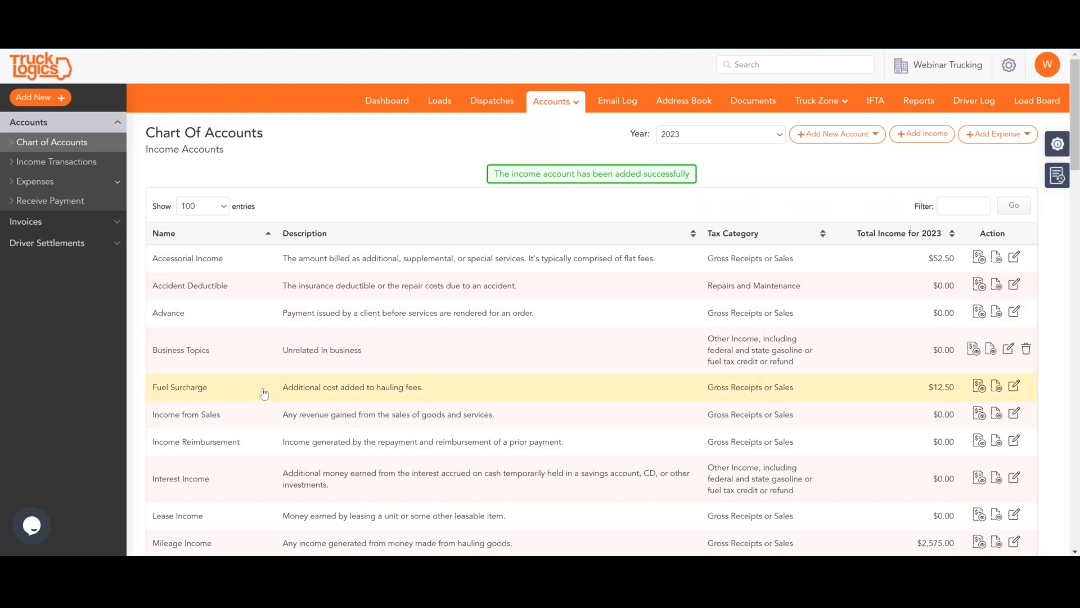
Start a new income entry with category Business Topics and amount 200.00
{"action": "scroll", "coordinate": [264, 393], "scroll_direction": "down", "scroll_amount": 2}
{"action": "scroll", "coordinate": [264, 394], "scroll_direction": "down", "scroll_amount": 3}
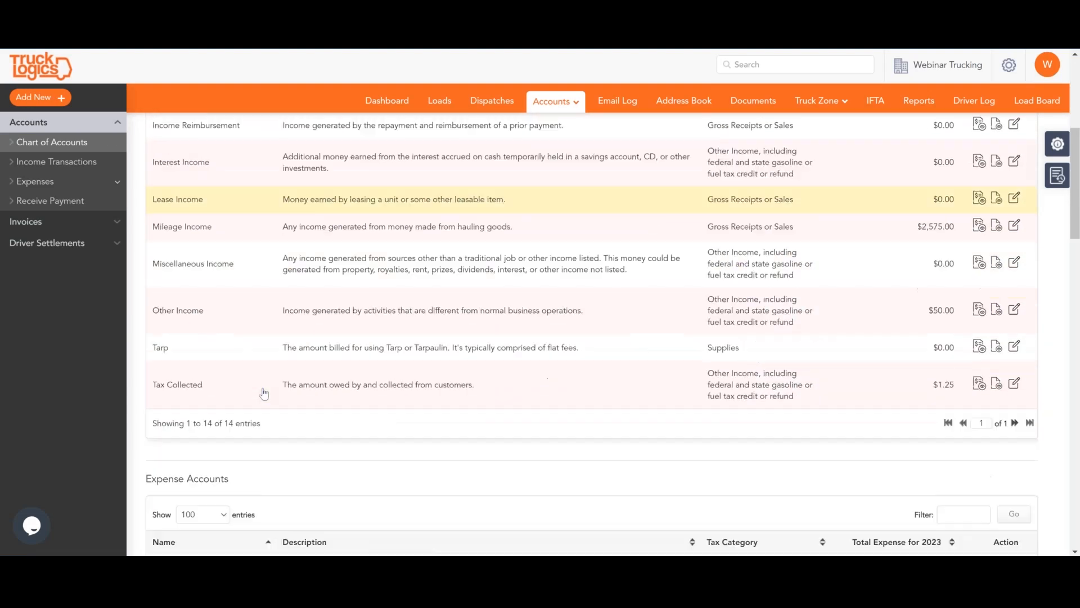
{"action": "scroll", "coordinate": [264, 393], "scroll_direction": "up", "scroll_amount": 5}
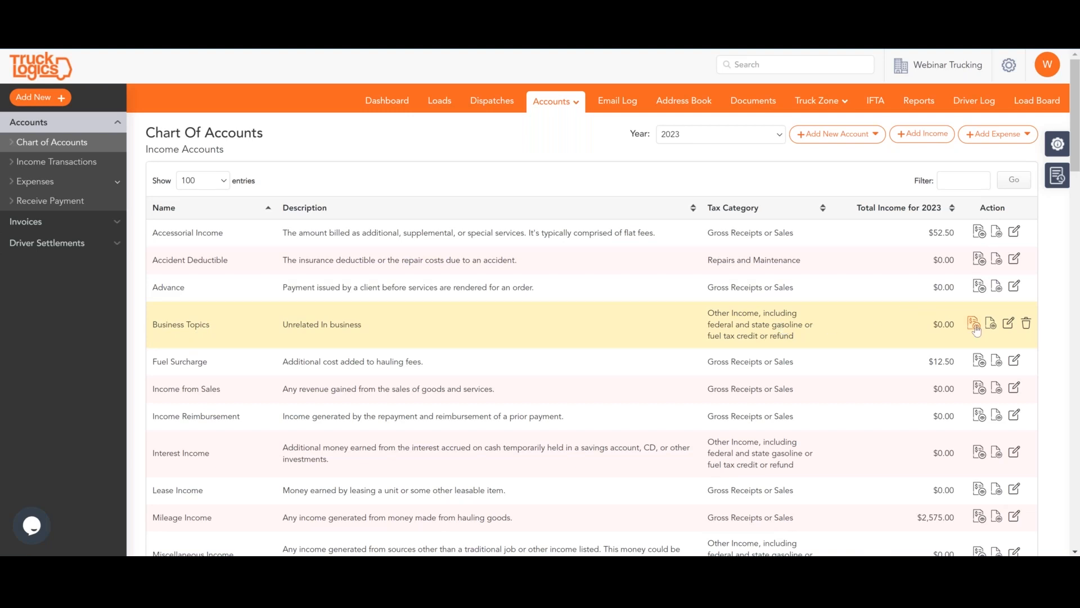
{"action": "left_click", "coordinate": [923, 133]}
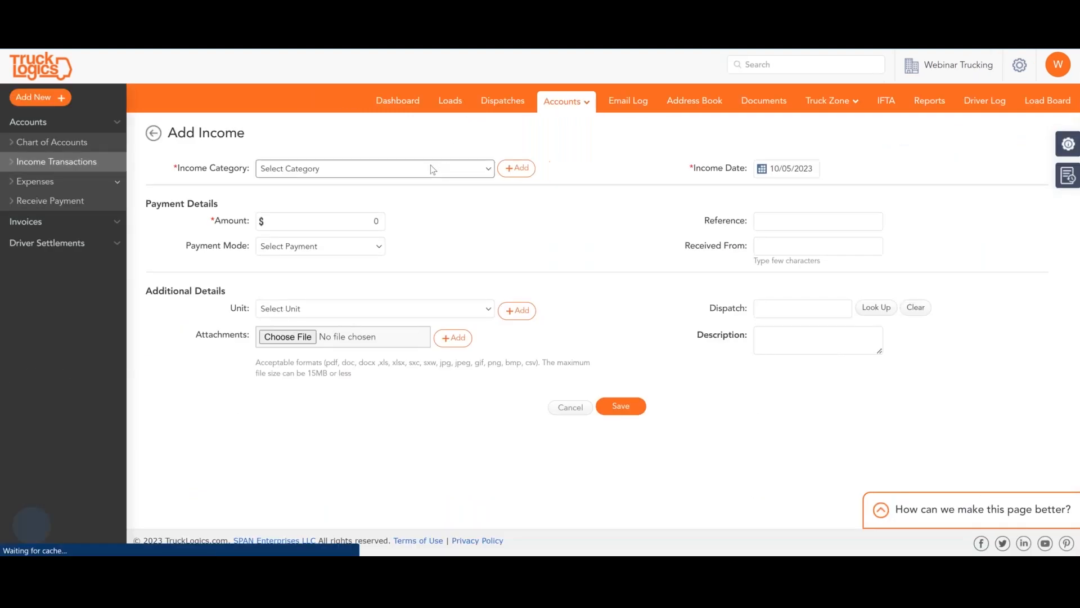
{"action": "left_click", "coordinate": [432, 169]}
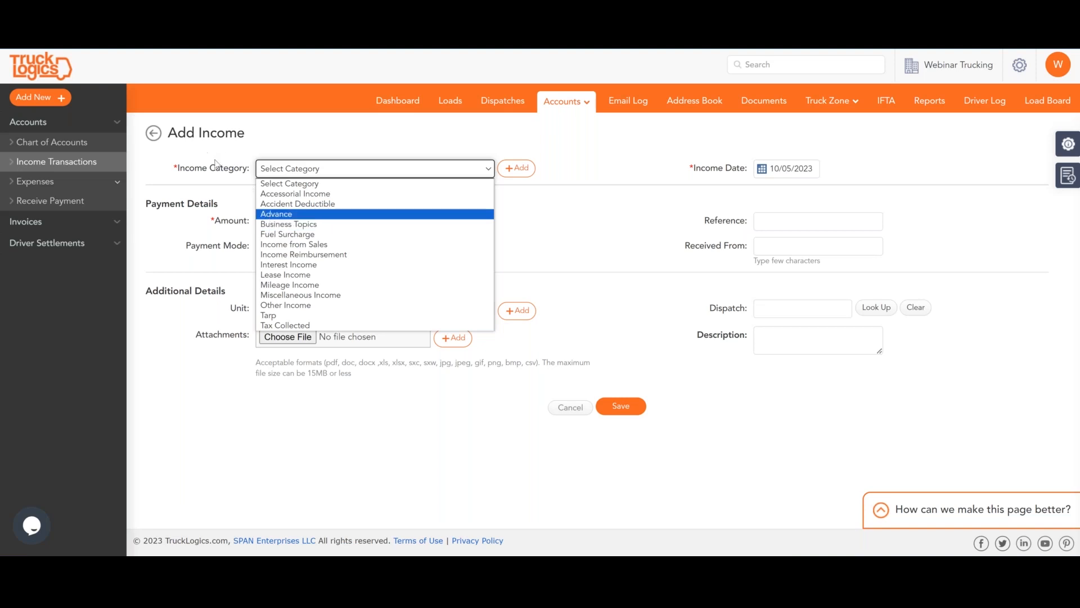
{"action": "left_click", "coordinate": [273, 225]}
{"action": "left_click", "coordinate": [287, 227]}
{"action": "type", "text": "200.00"}
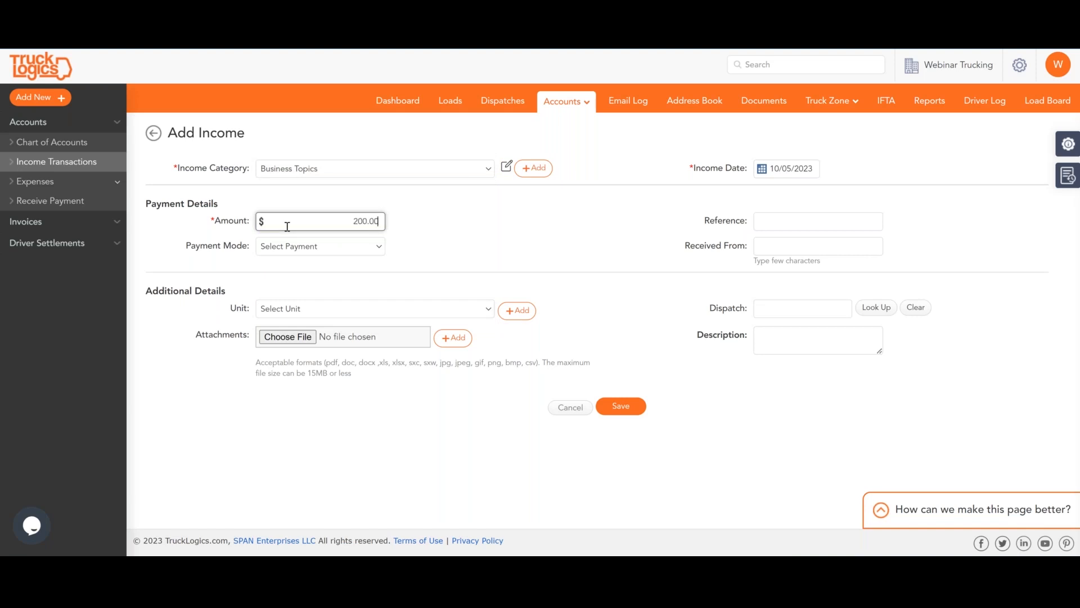
{"action": "left_click", "coordinate": [725, 198]}
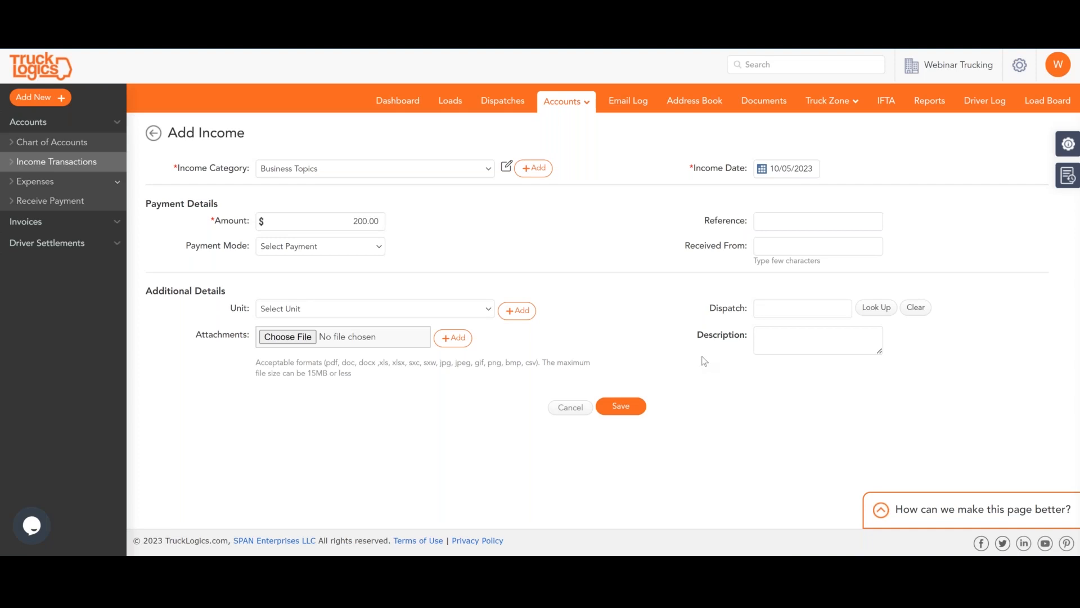
Check the dispatch lookup without linking a dispatch, and save the Business Topics income entry
{"action": "left_click", "coordinate": [783, 316]}
{"action": "left_click", "coordinate": [863, 311]}
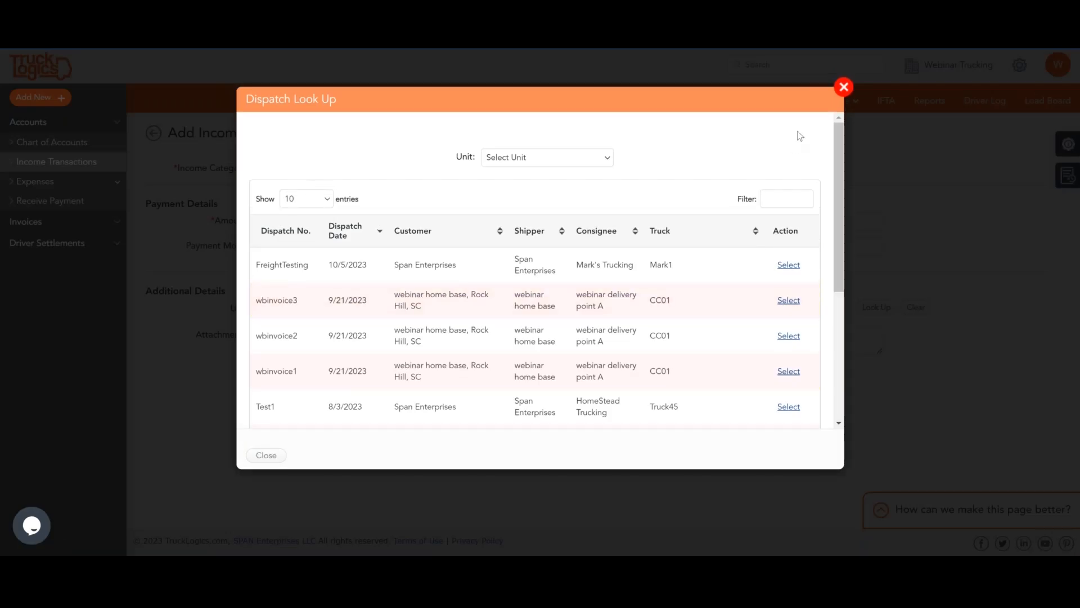
{"action": "left_click", "coordinate": [843, 88]}
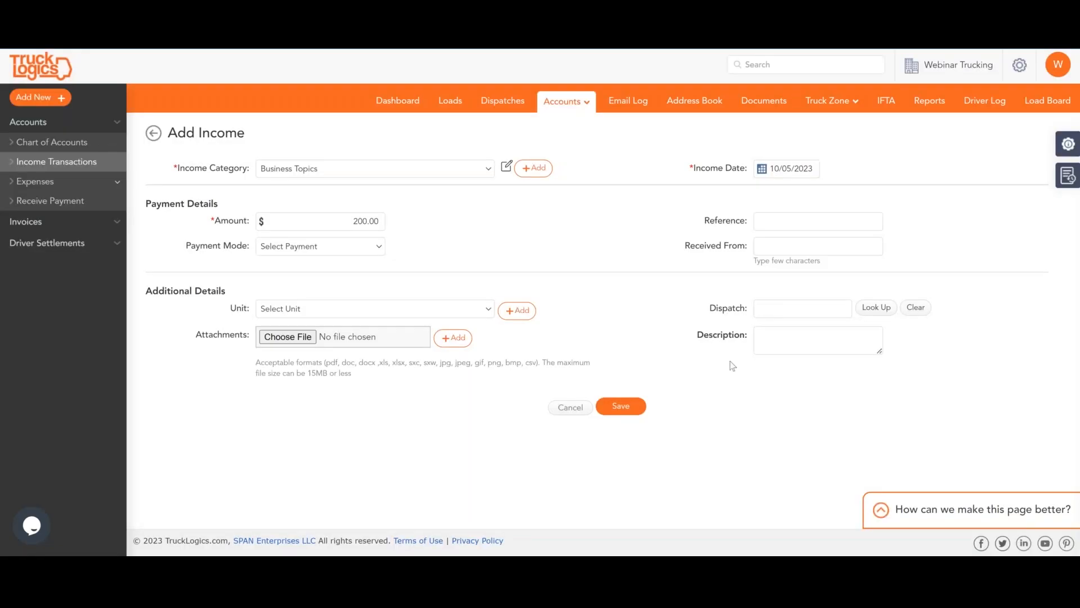
{"action": "left_click", "coordinate": [642, 407]}
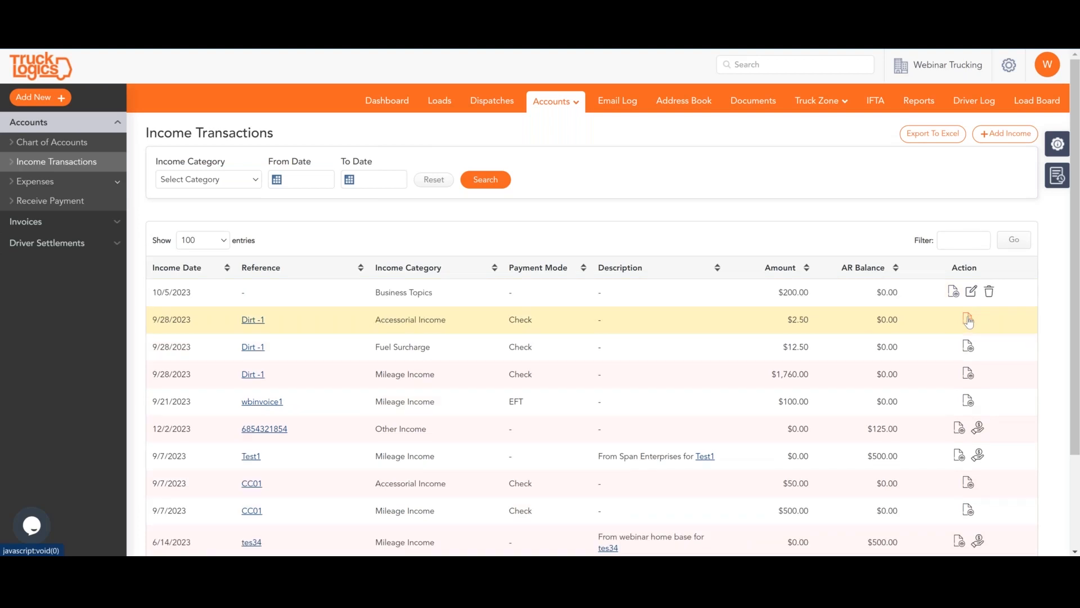
Open the available action on the 9/28/2023 Accessorial Income transaction and close its window without changes
{"action": "left_click", "coordinate": [969, 319]}
{"action": "left_click", "coordinate": [837, 87]}
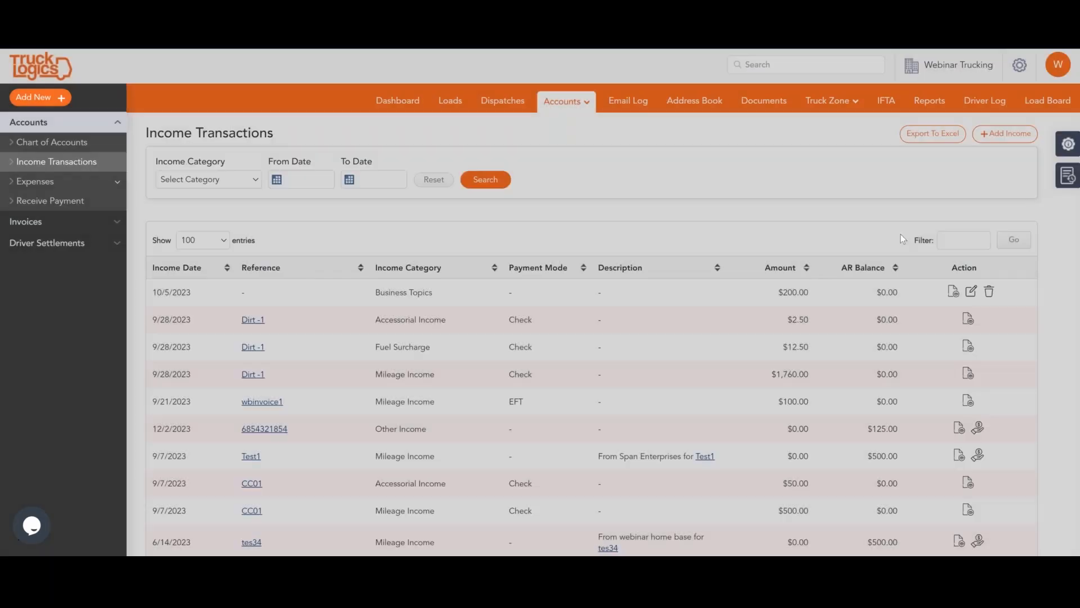
Edit the 10/5/2023 Business Topics income transaction, set its amount to 250.00, and save the update
{"action": "left_click", "coordinate": [972, 293]}
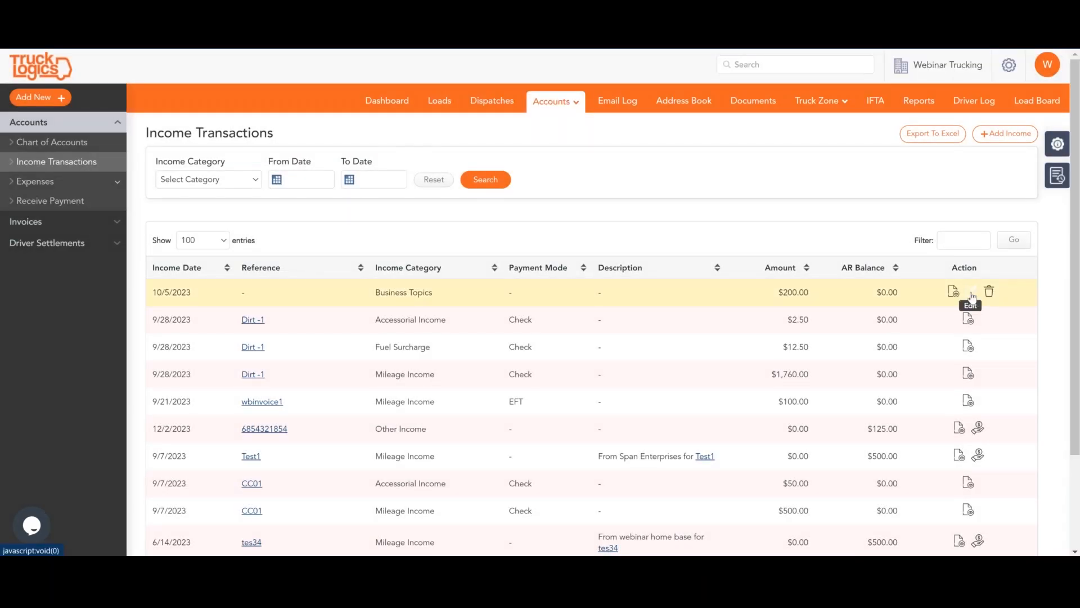
{"action": "left_click", "coordinate": [377, 218]}
{"action": "left_click", "coordinate": [369, 220]}
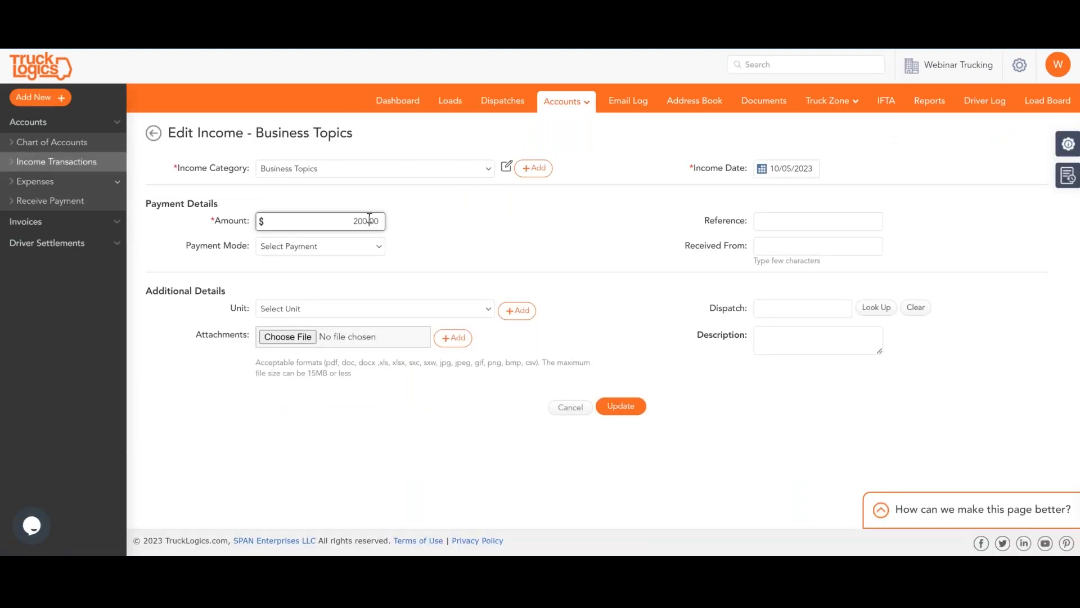
{"action": "key", "text": "BackSpace"}
{"action": "type", "text": "0."}
{"action": "left_click", "coordinate": [762, 169]}
{"action": "left_click", "coordinate": [717, 332]}
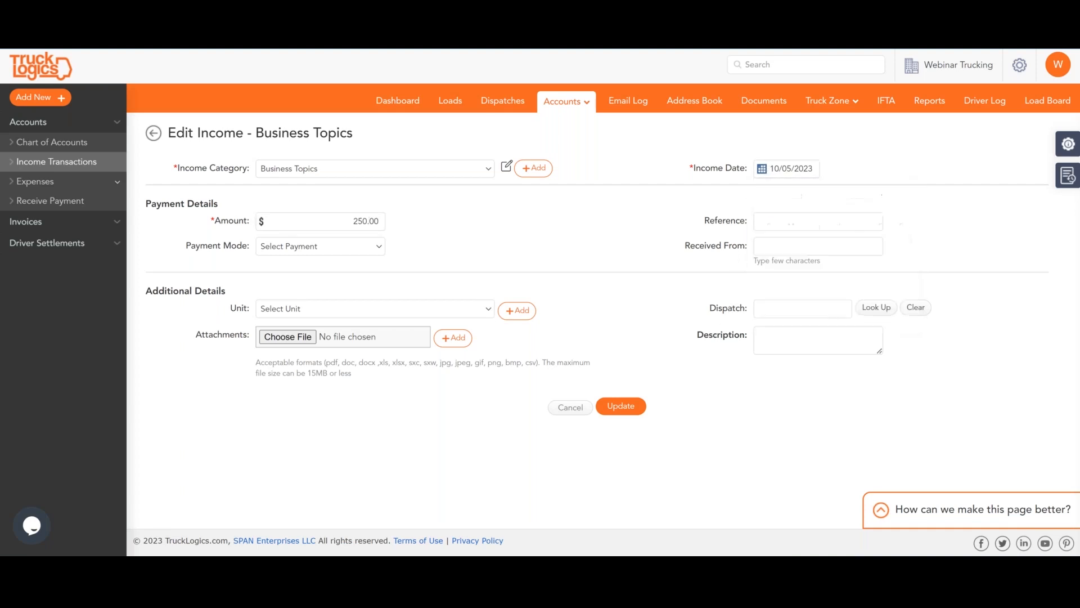
{"action": "left_click", "coordinate": [621, 406]}
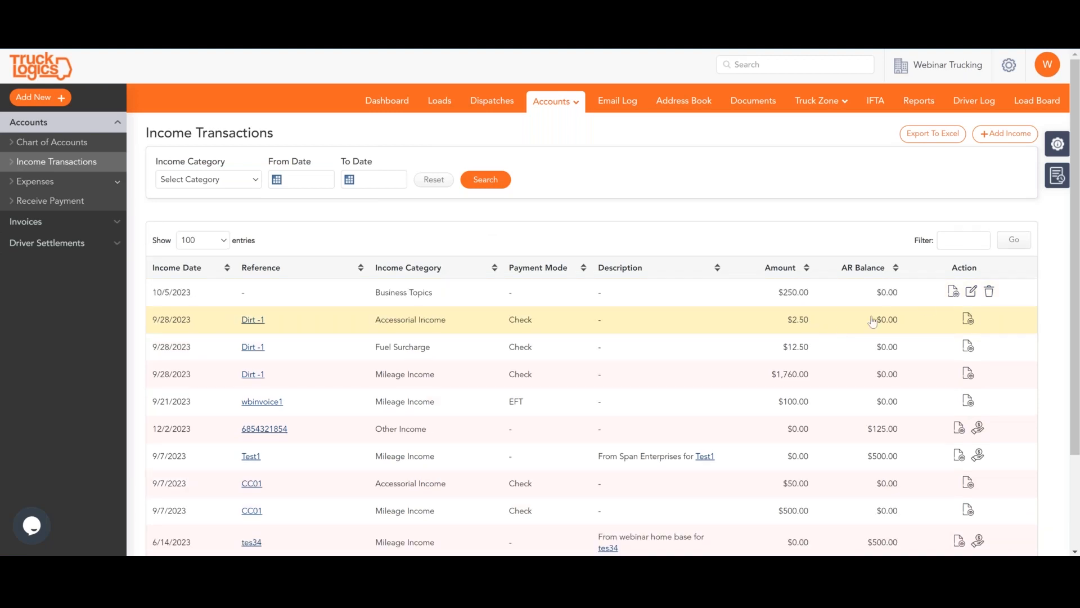
Delete the 10/5/2023 Business Topics income transaction and confirm the deletion
{"action": "left_click", "coordinate": [990, 292]}
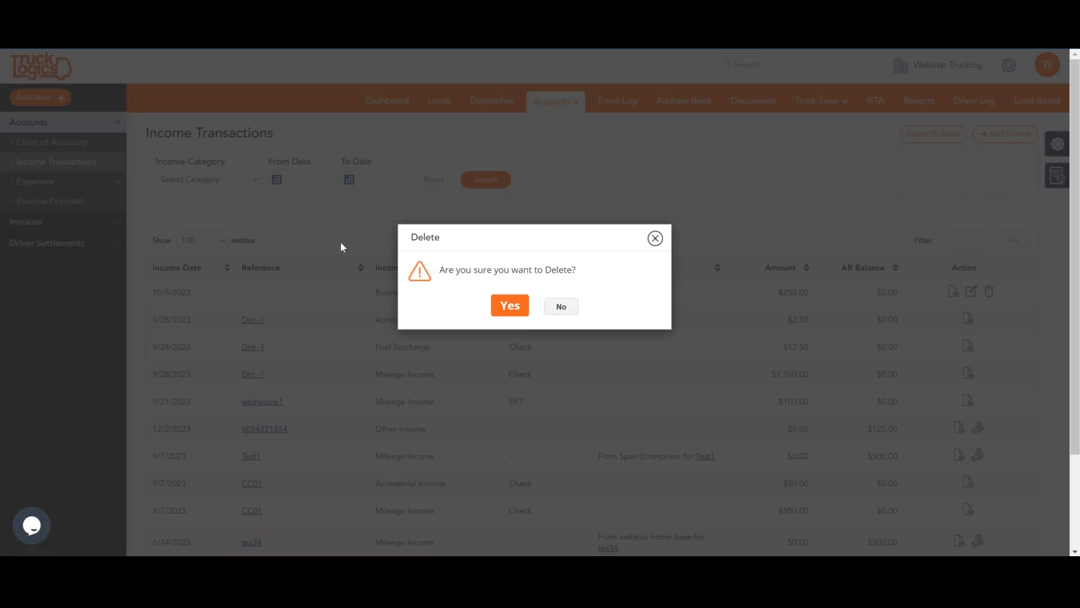
{"action": "left_click", "coordinate": [509, 305]}
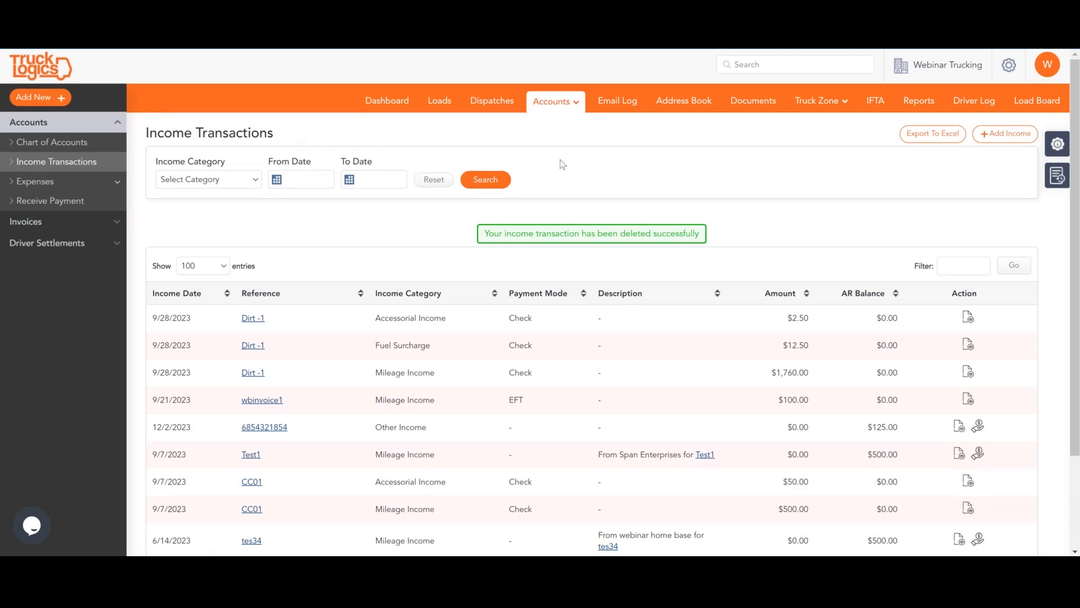
{"action": "scroll", "coordinate": [554, 190], "scroll_direction": "down", "scroll_amount": 2}
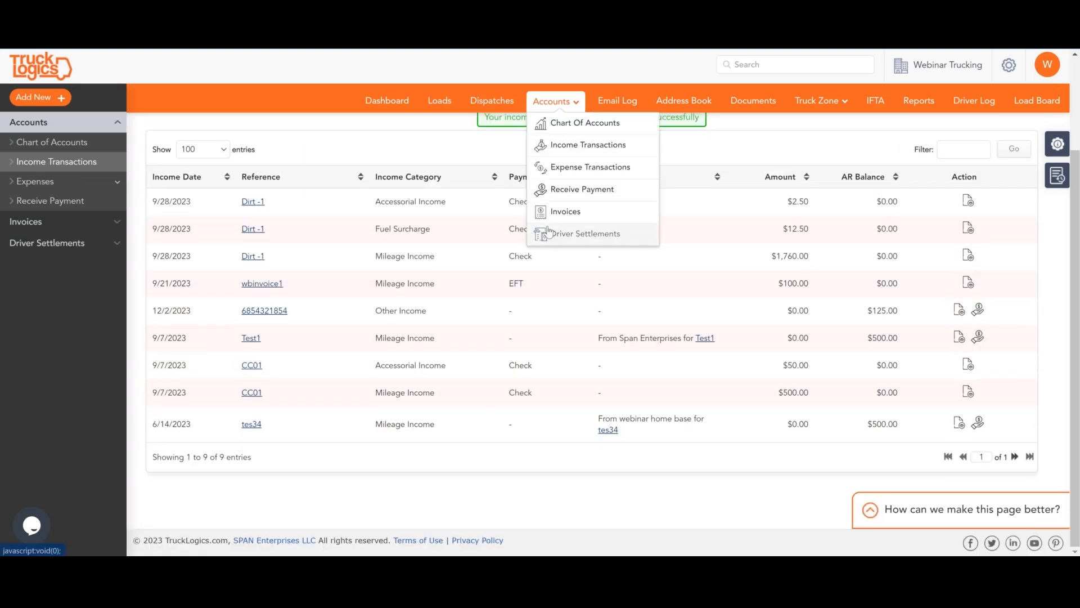
{"action": "scroll", "coordinate": [550, 272], "scroll_direction": "up", "scroll_amount": 2}
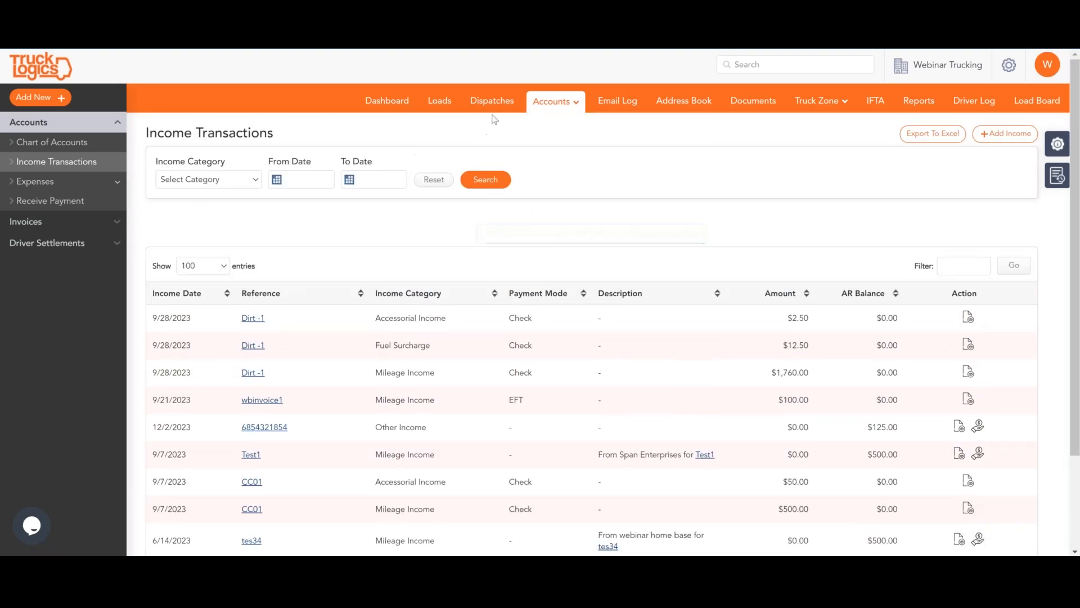
{"action": "mouse_move", "coordinate": [556, 107]}
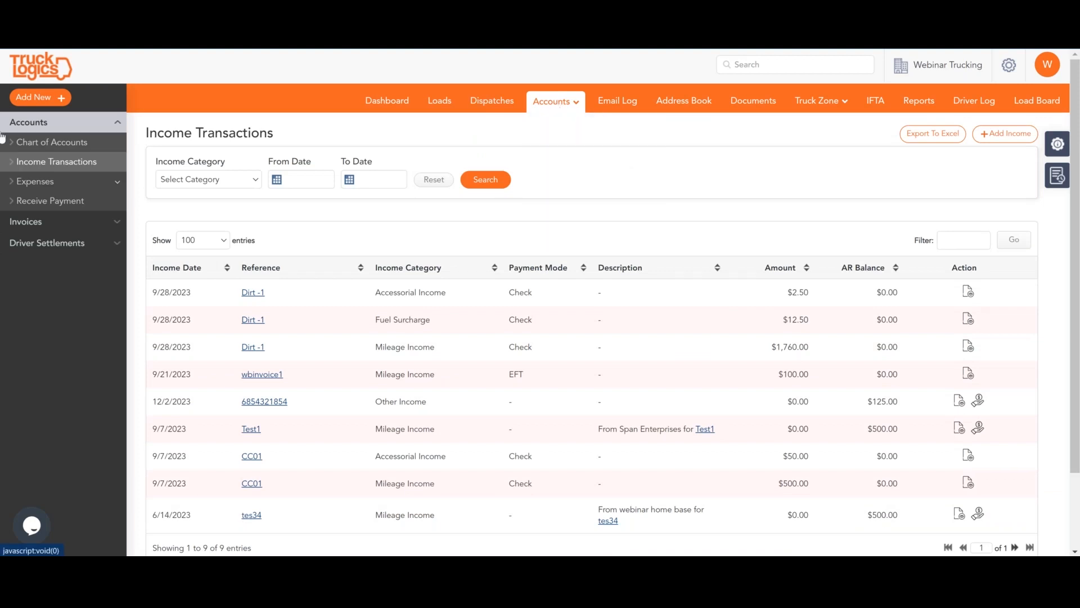
Delete the Business Topics income account from the chart of accounts and confirm the deletion
{"action": "left_click", "coordinate": [39, 144]}
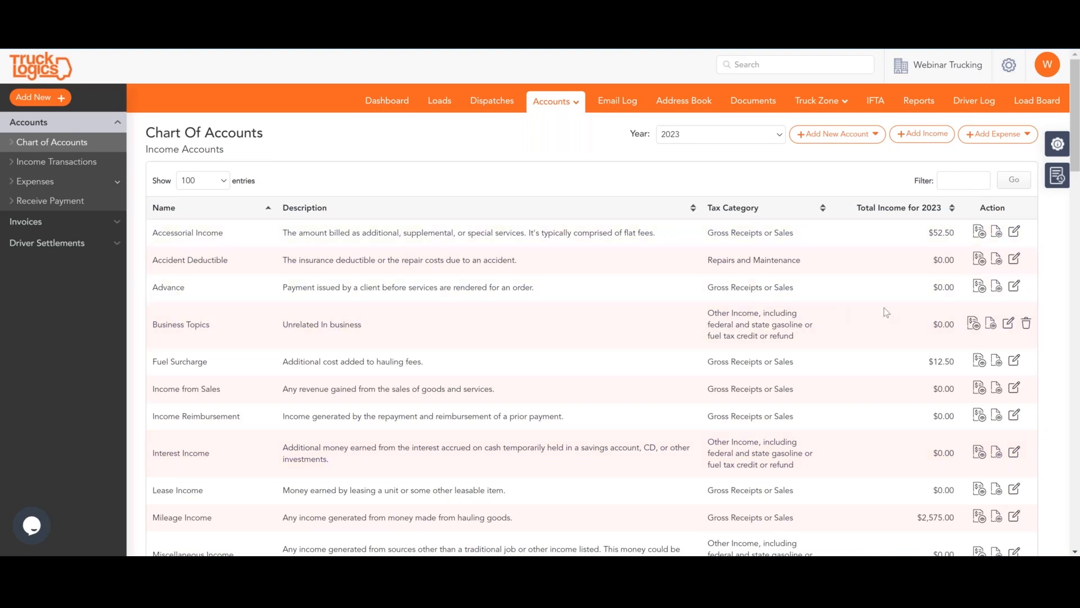
{"action": "left_click", "coordinate": [1026, 324]}
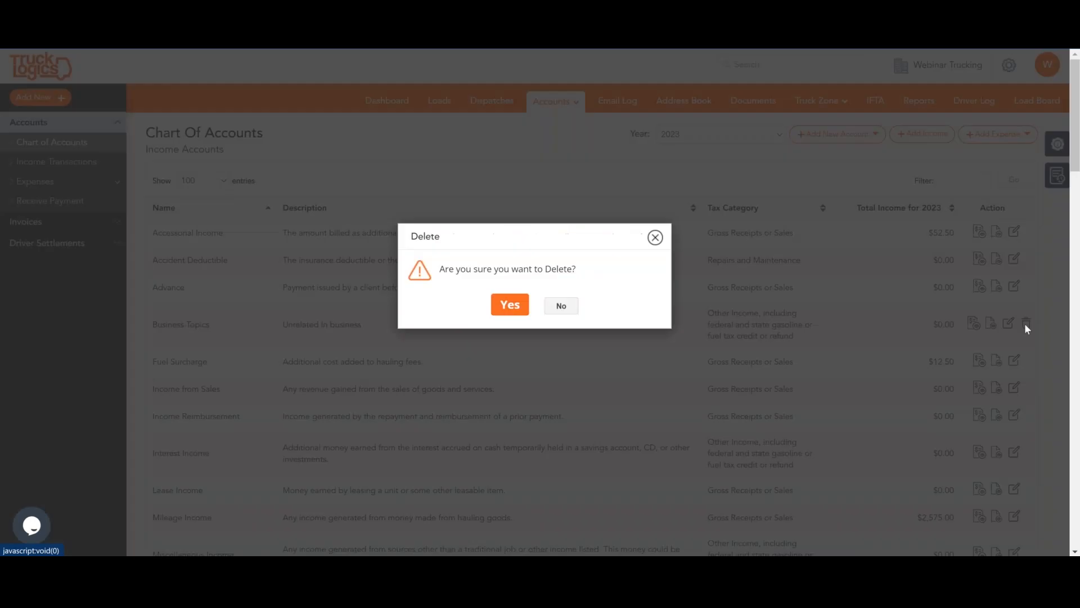
{"action": "left_click", "coordinate": [507, 305]}
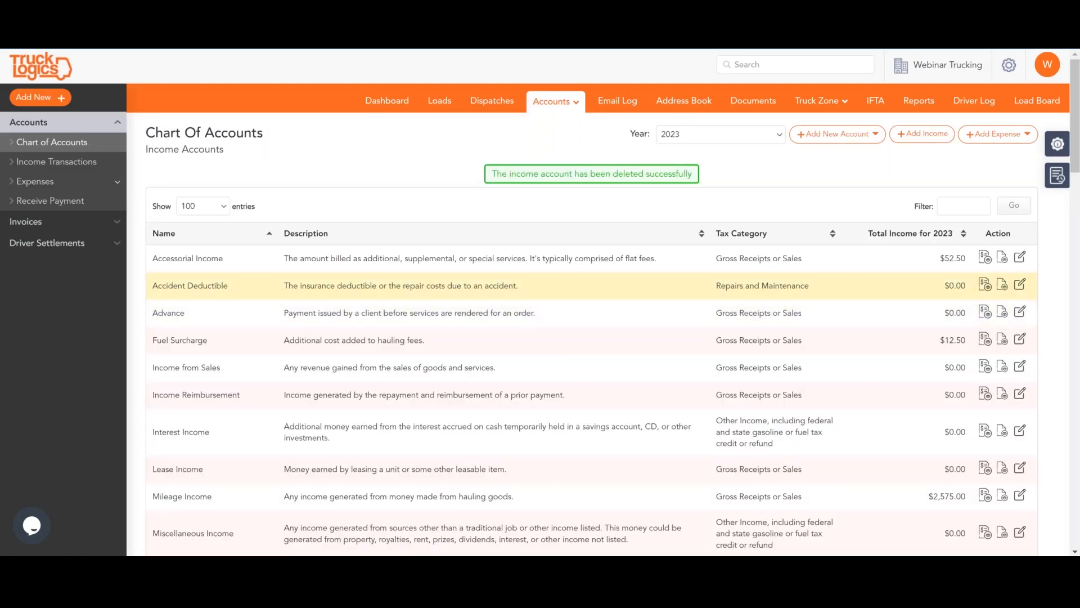
Start a new expense account in the chart of accounts and name it "Clothing"
{"action": "scroll", "coordinate": [826, 177], "scroll_direction": "down", "scroll_amount": 8}
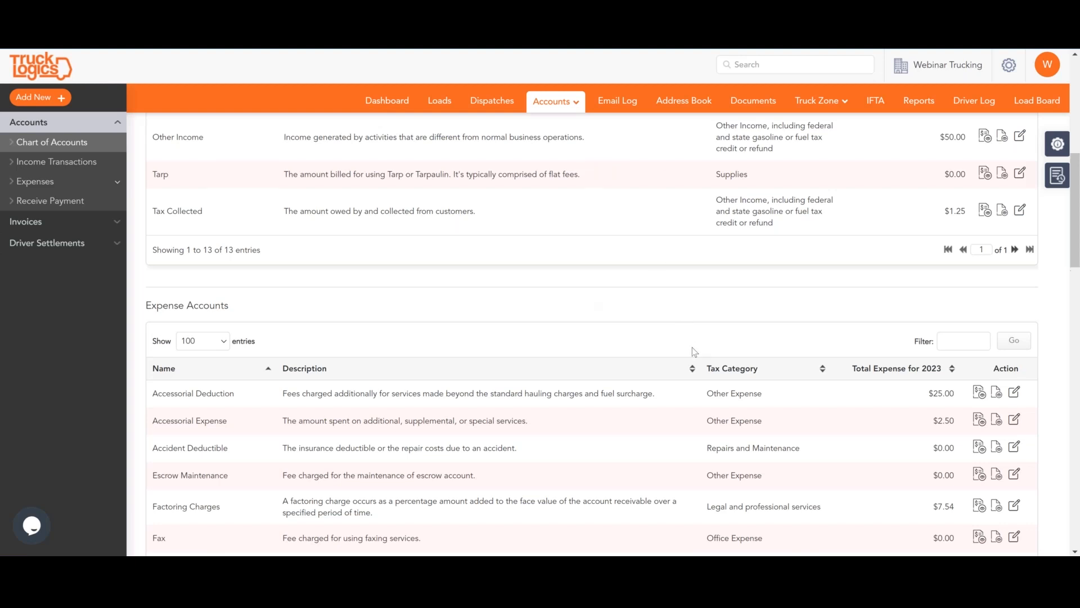
{"action": "scroll", "coordinate": [692, 347], "scroll_direction": "down", "scroll_amount": 3}
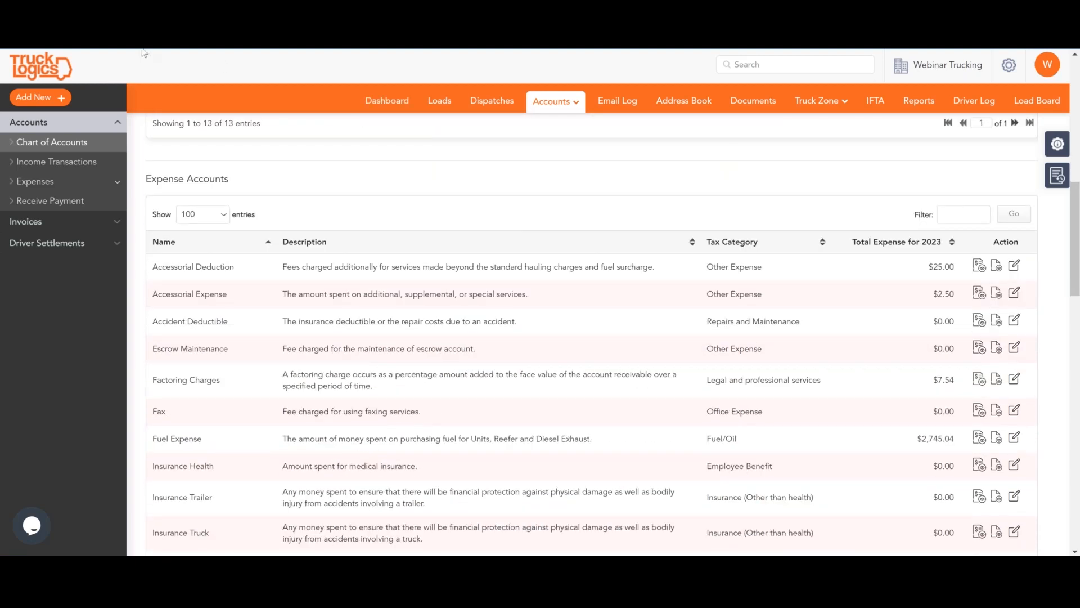
{"action": "scroll", "coordinate": [868, 264], "scroll_direction": "up", "scroll_amount": 7}
{"action": "scroll", "coordinate": [868, 281], "scroll_direction": "up", "scroll_amount": 5}
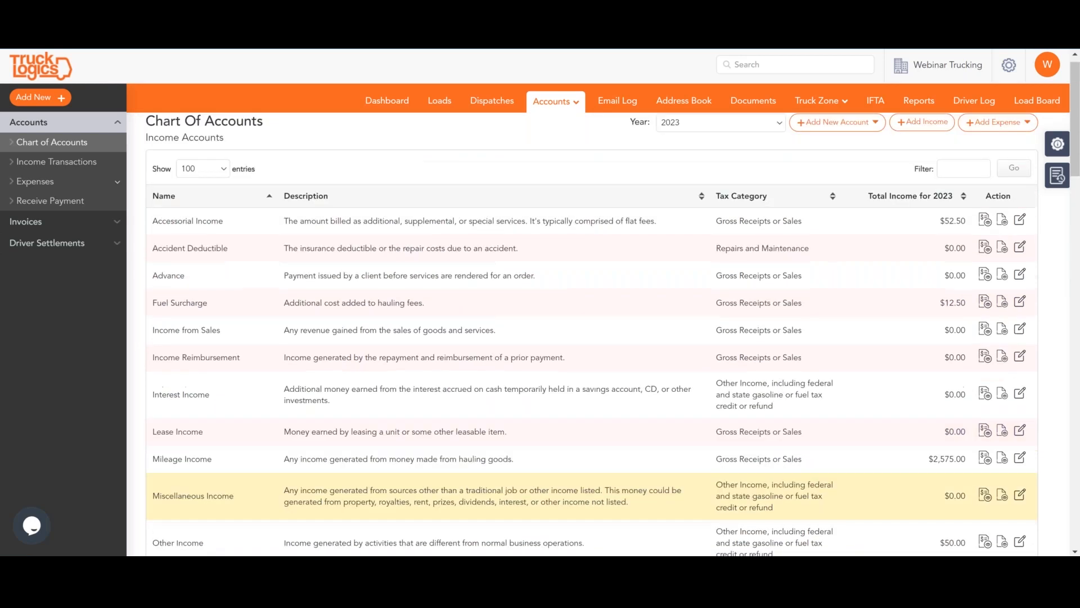
{"action": "left_click", "coordinate": [871, 135]}
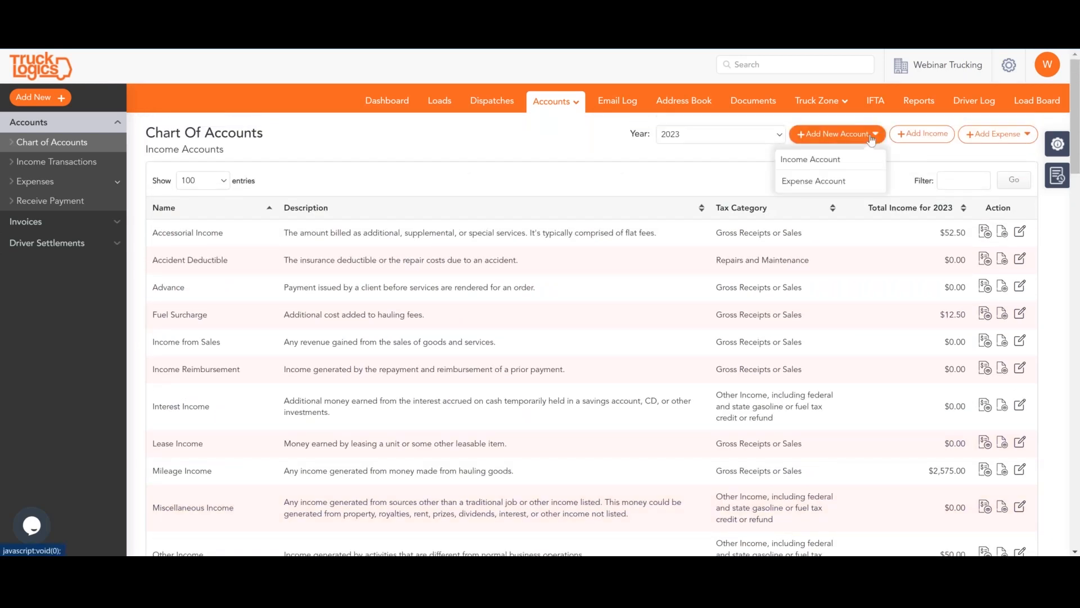
{"action": "left_click", "coordinate": [797, 182]}
{"action": "left_click", "coordinate": [628, 158]}
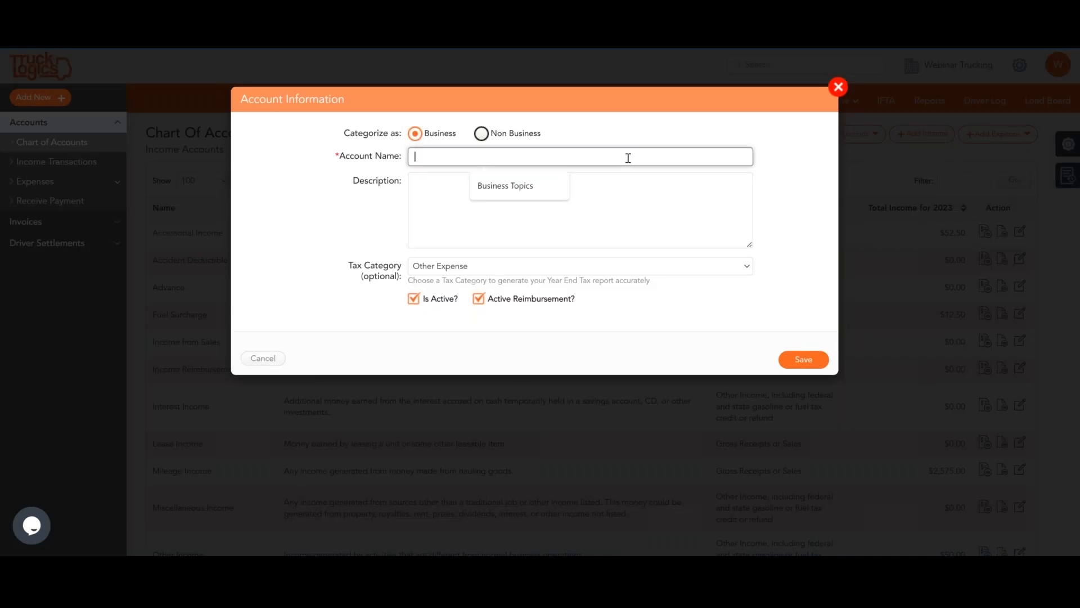
{"action": "type", "text": "Clot"}
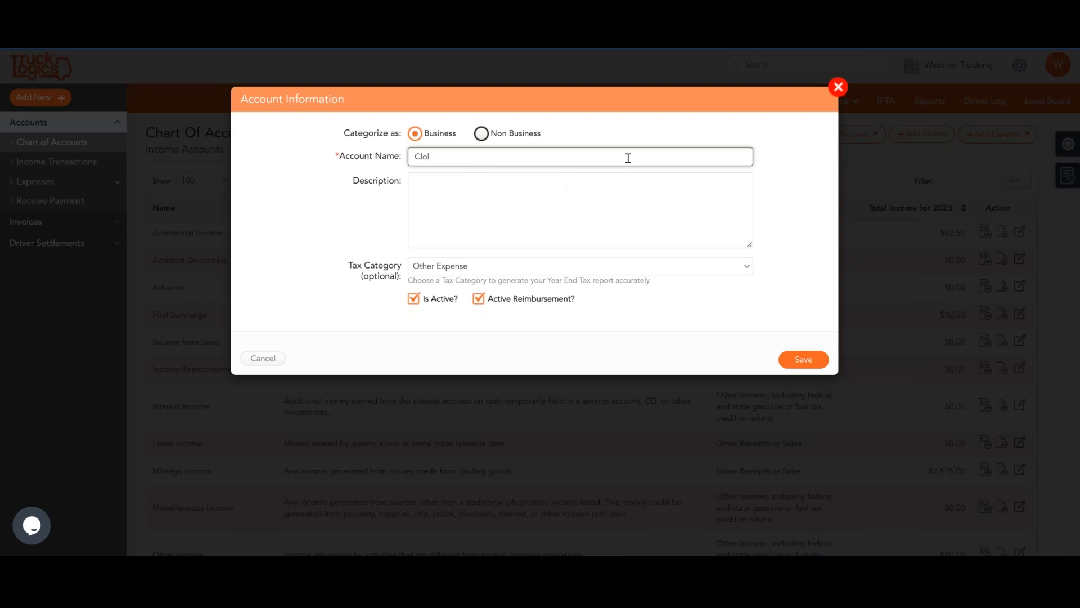
{"action": "type", "text": "jo"}
{"action": "key", "text": "BackSpace"}
{"action": "type", "text": "hing"}
Enter the description "Clothing", choose the tax category Other Expense, save the account, and check it among the expense accounts
{"action": "left_click", "coordinate": [592, 212]}
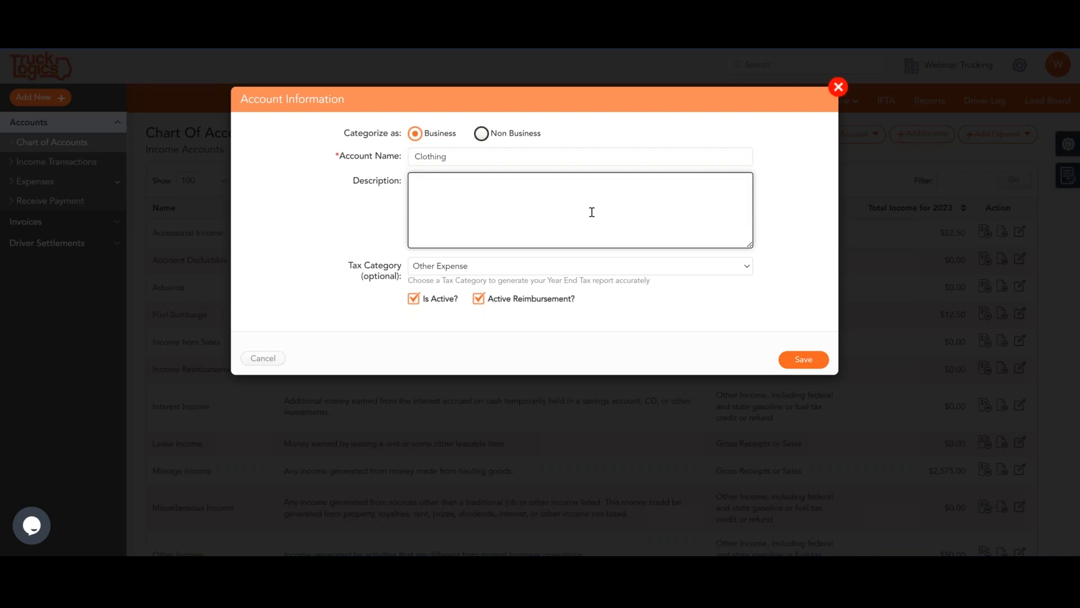
{"action": "type", "text": "Clothing"}
{"action": "left_click", "coordinate": [606, 271]}
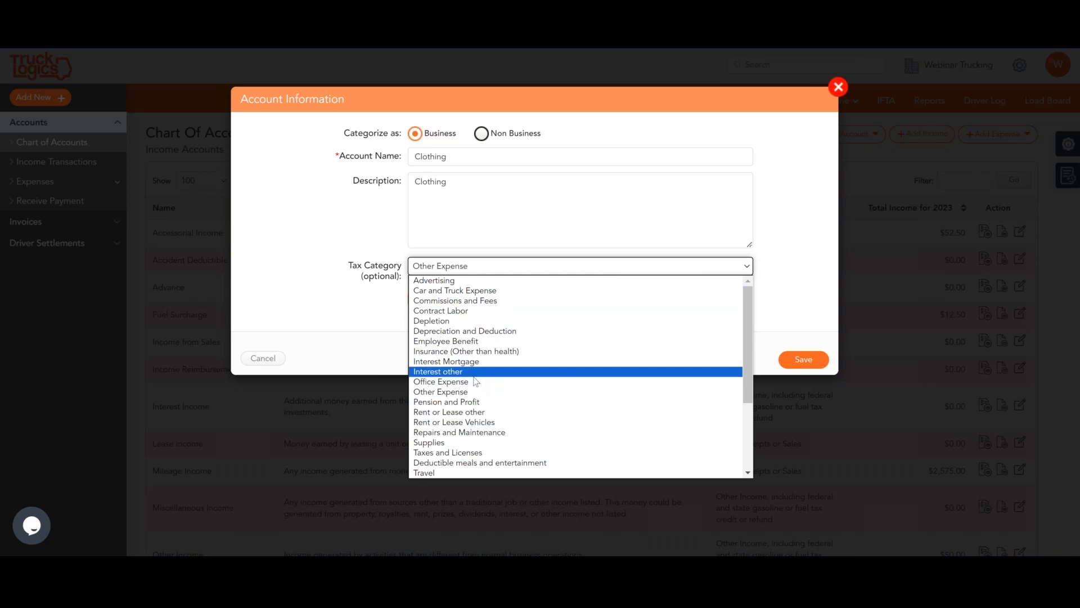
{"action": "left_click", "coordinate": [472, 393]}
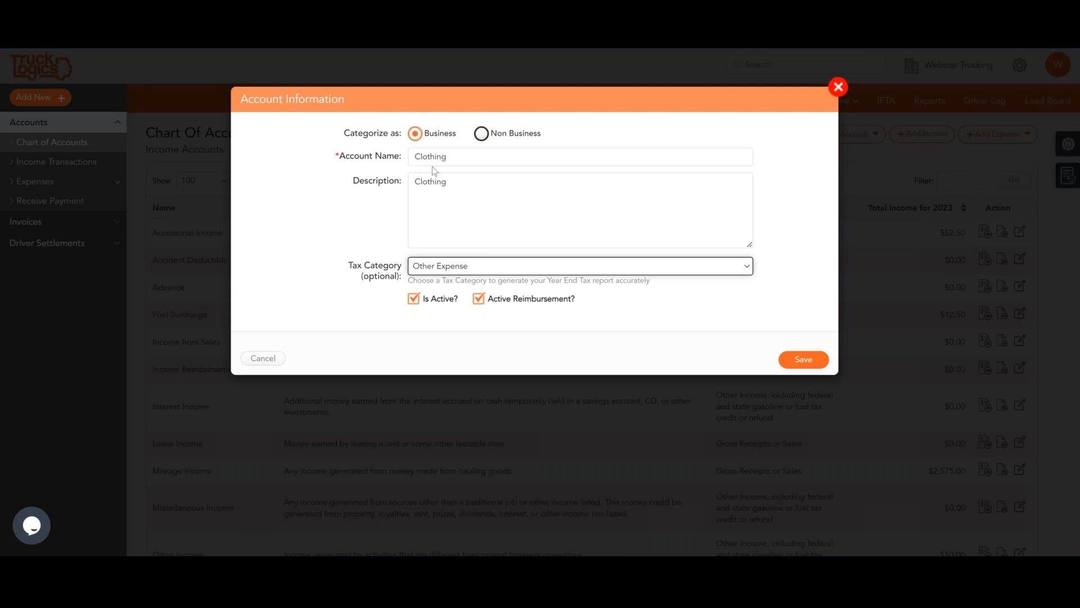
{"action": "left_click", "coordinate": [804, 360]}
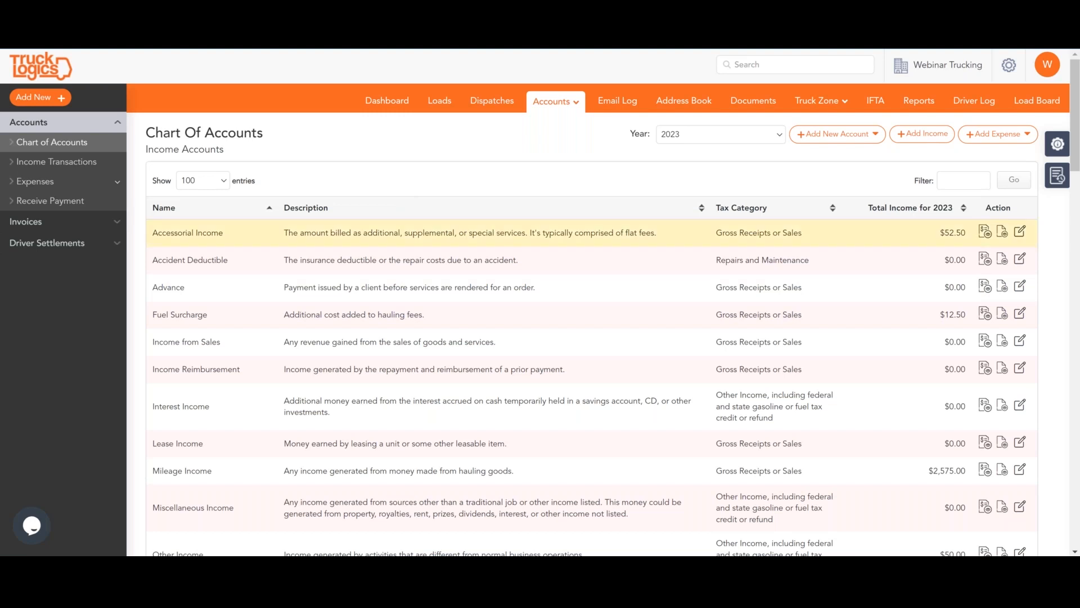
{"action": "scroll", "coordinate": [485, 240], "scroll_direction": "down", "scroll_amount": 3}
{"action": "scroll", "coordinate": [485, 241], "scroll_direction": "down", "scroll_amount": 5}
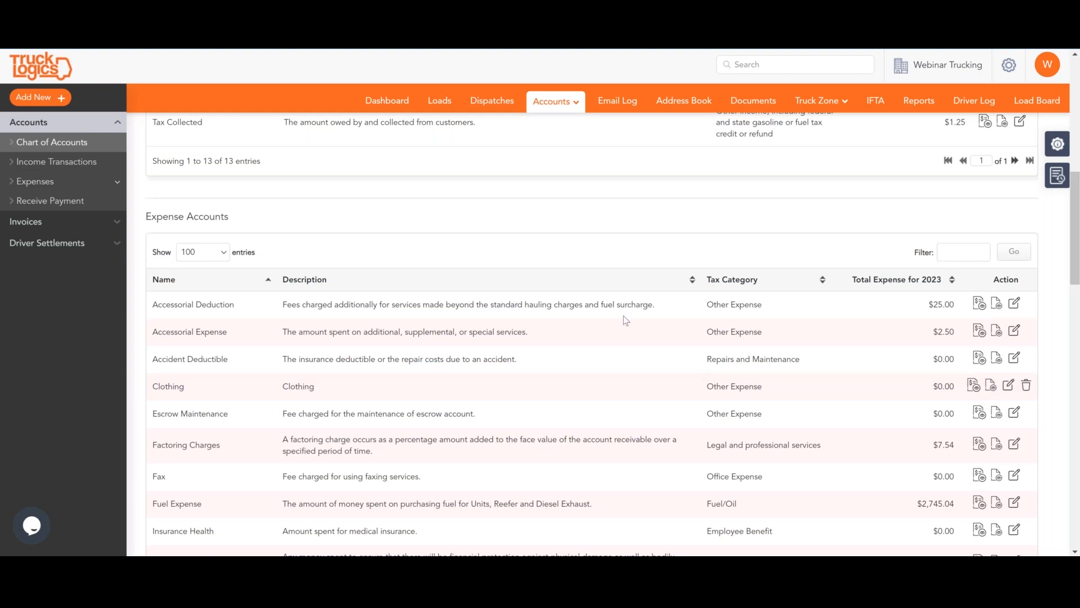
{"action": "scroll", "coordinate": [610, 312], "scroll_direction": "up", "scroll_amount": 9}
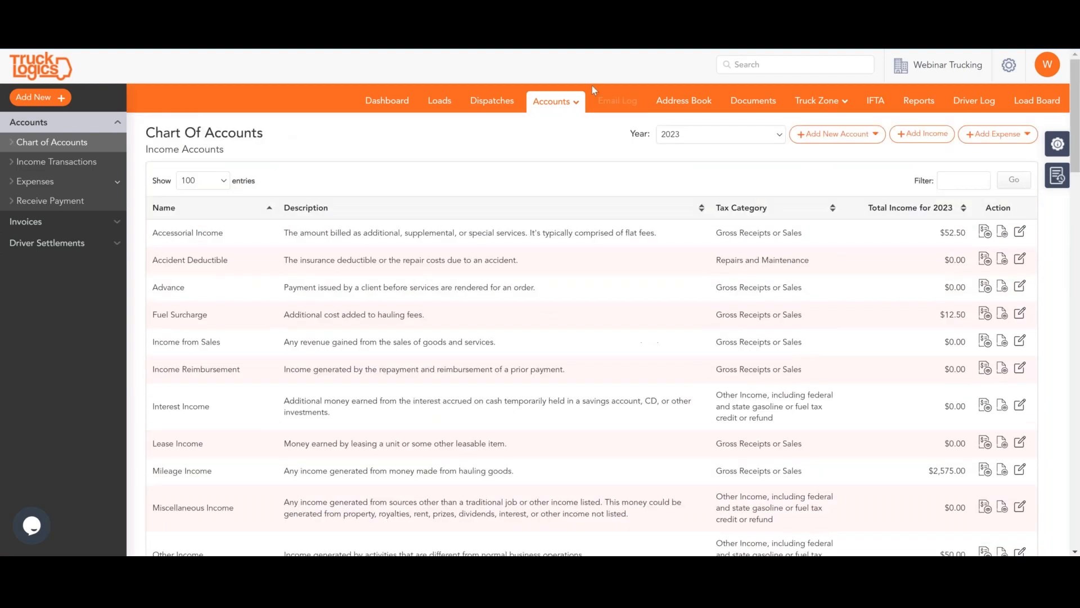
Start a new Other Expense entry and set its payment mode to Cash
{"action": "mouse_move", "coordinate": [568, 102]}
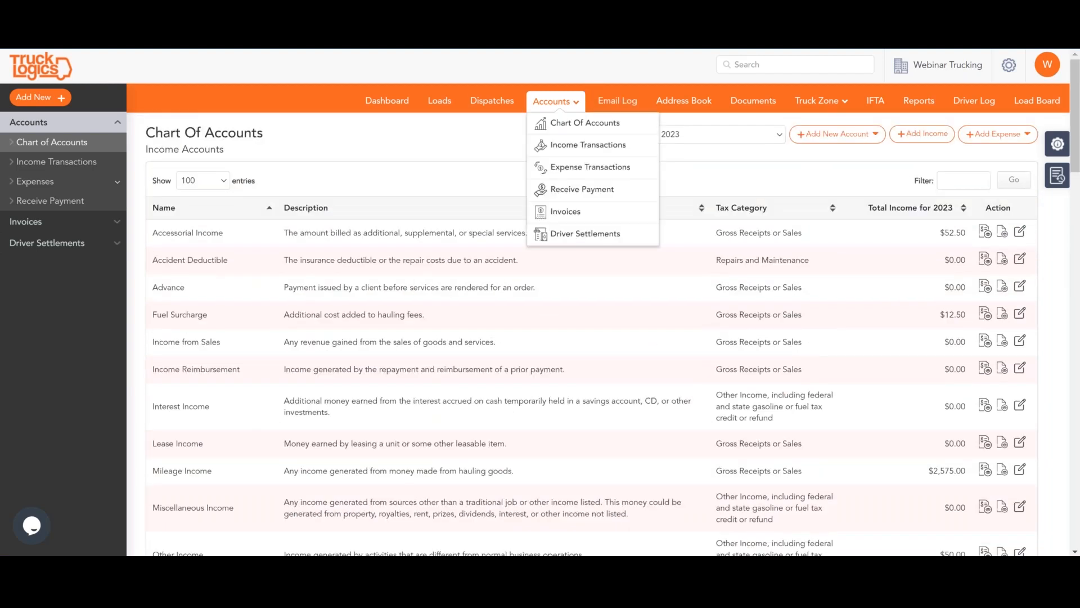
{"action": "left_click", "coordinate": [985, 143]}
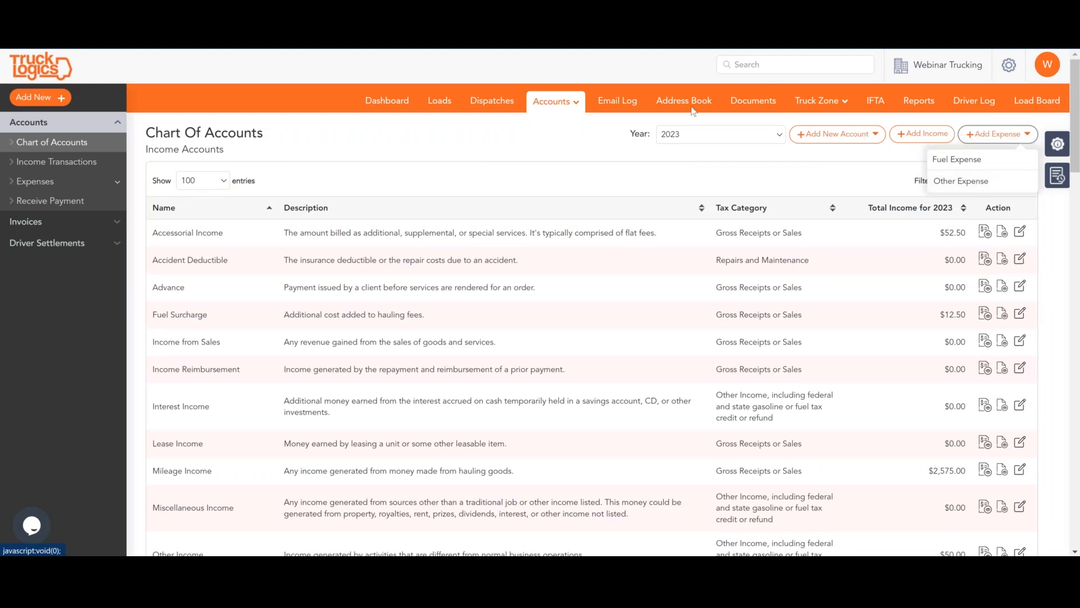
{"action": "mouse_move", "coordinate": [561, 95]}
{"action": "left_click", "coordinate": [983, 185]}
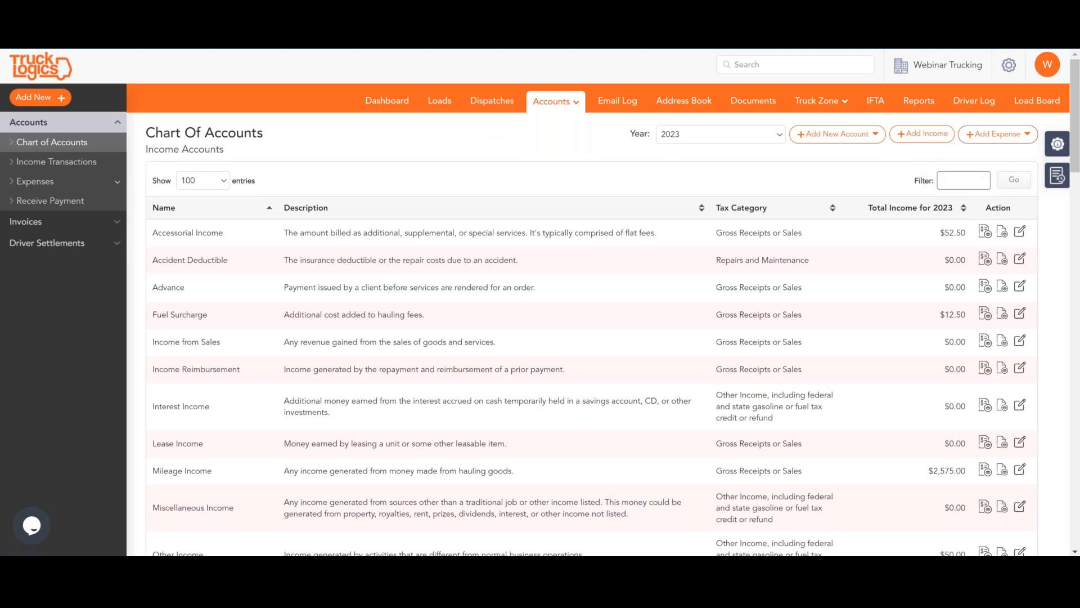
{"action": "left_click", "coordinate": [345, 212]}
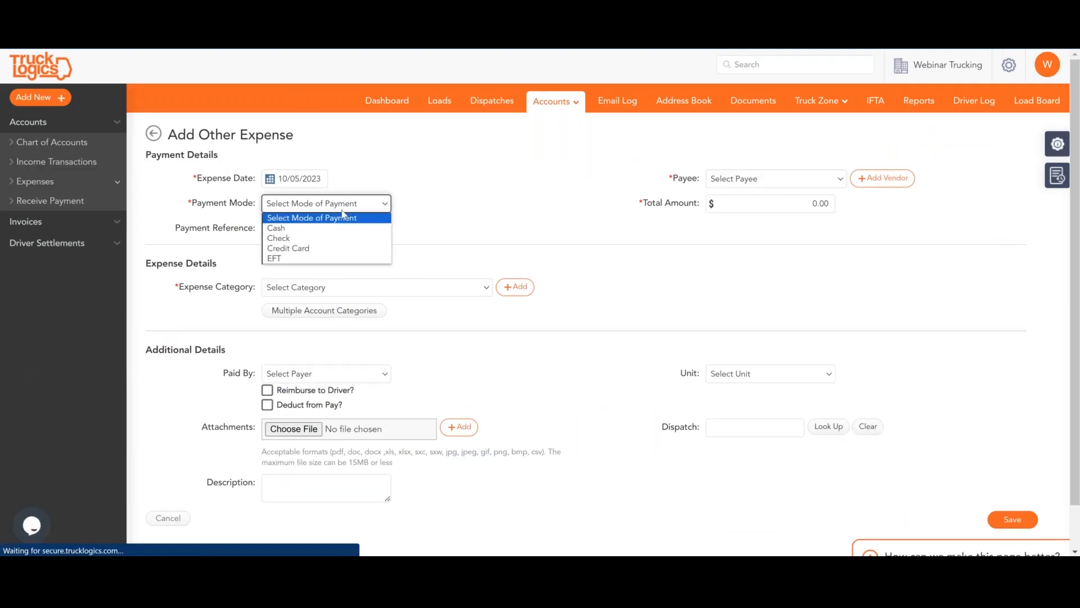
{"action": "left_click", "coordinate": [349, 226]}
{"action": "left_click", "coordinate": [475, 212]}
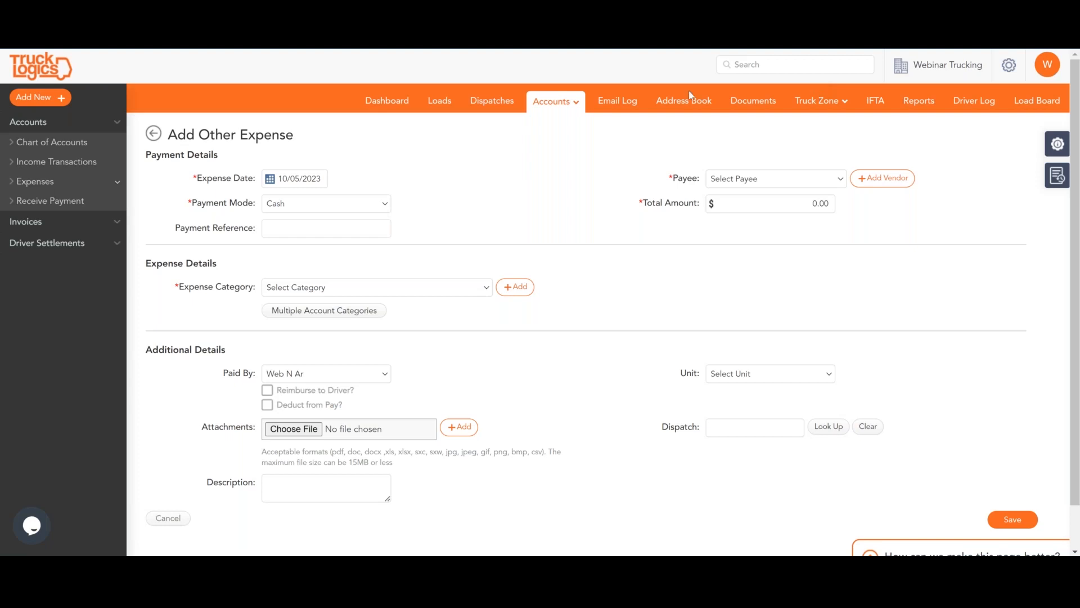
Set the expense's payee to the vendor webinar maintenance, its total amount to 50.00, and its category to Other Expense
{"action": "left_click", "coordinate": [762, 177]}
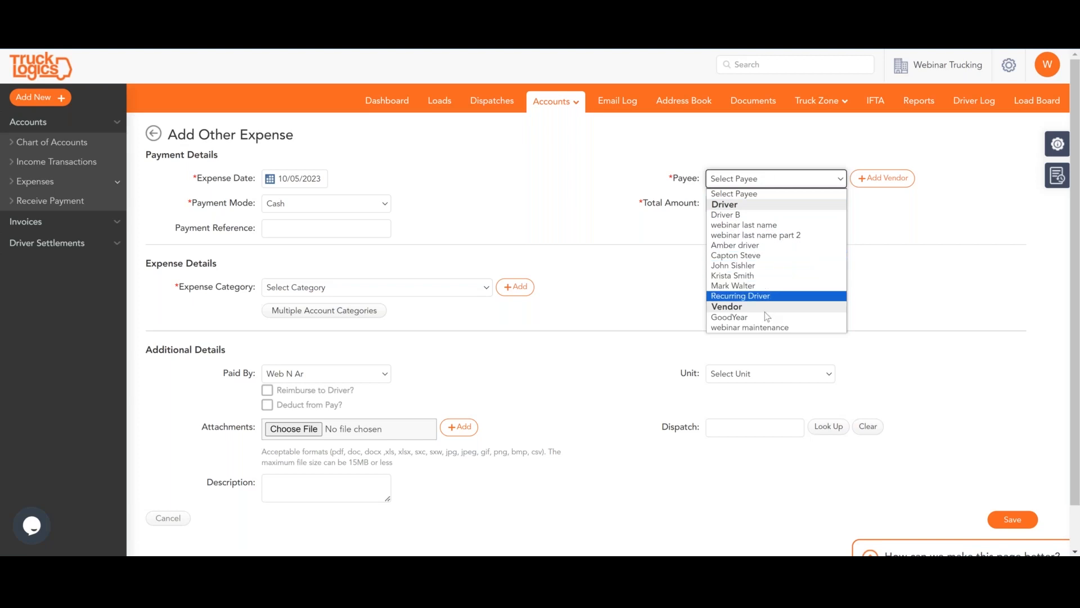
{"action": "left_click", "coordinate": [762, 328]}
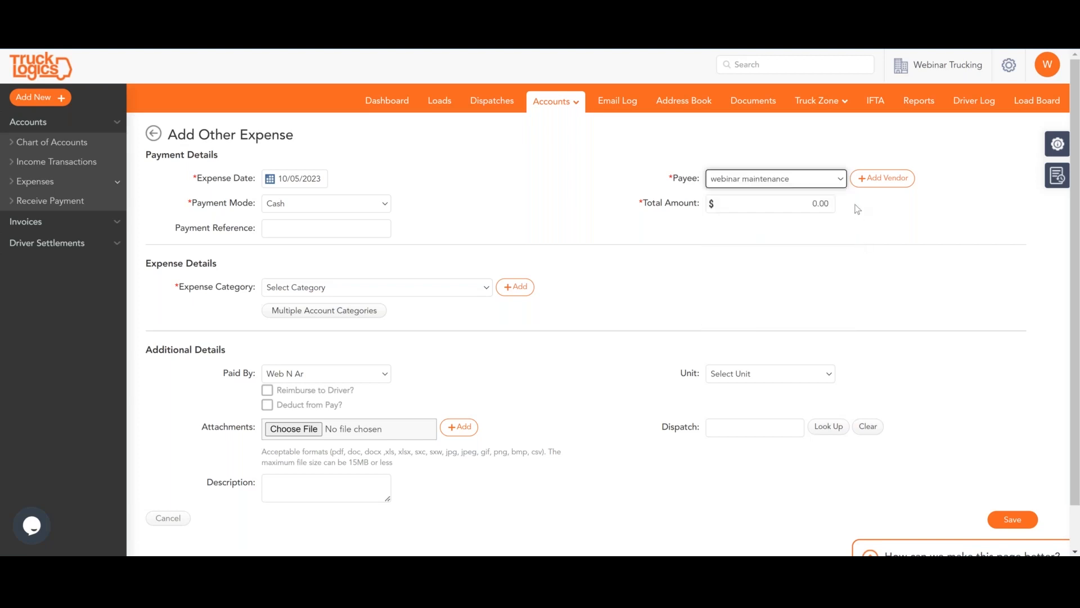
{"action": "left_click", "coordinate": [761, 205]}
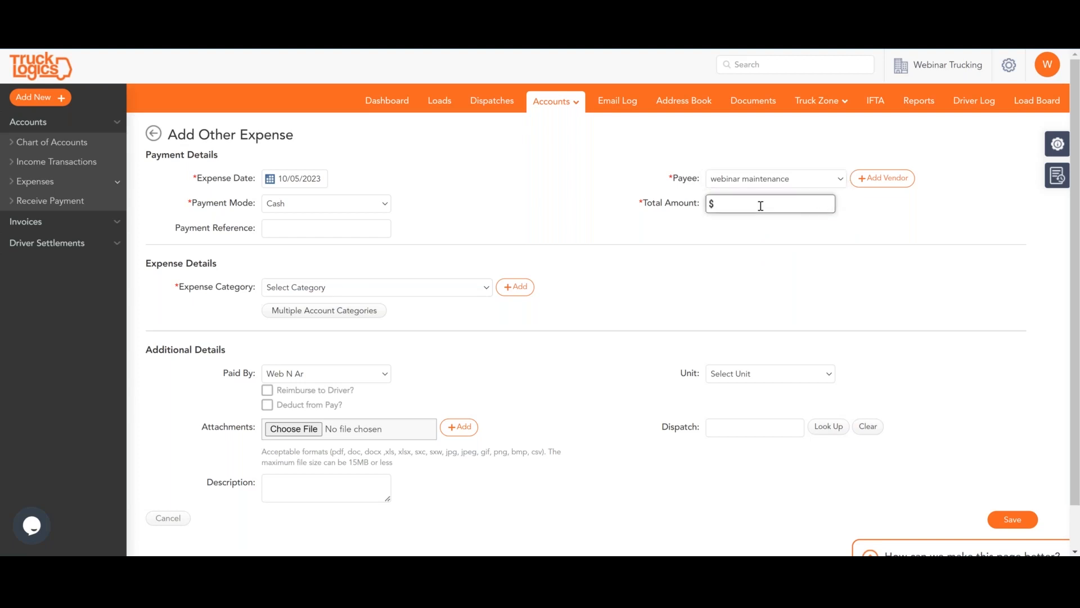
{"action": "type", "text": "50.00"}
{"action": "left_click", "coordinate": [473, 287]}
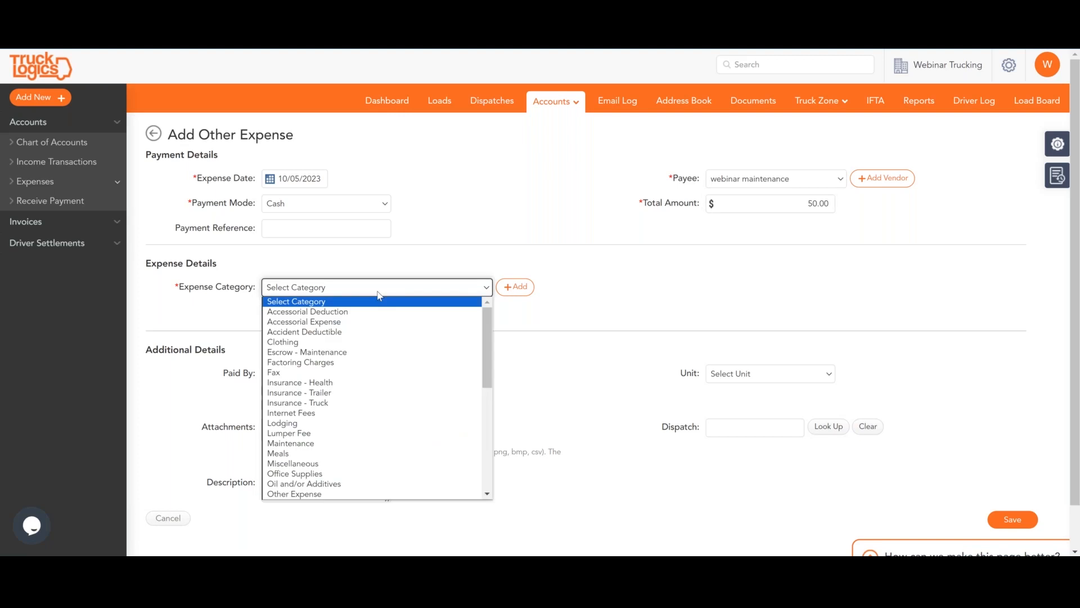
{"action": "left_click", "coordinate": [345, 495]}
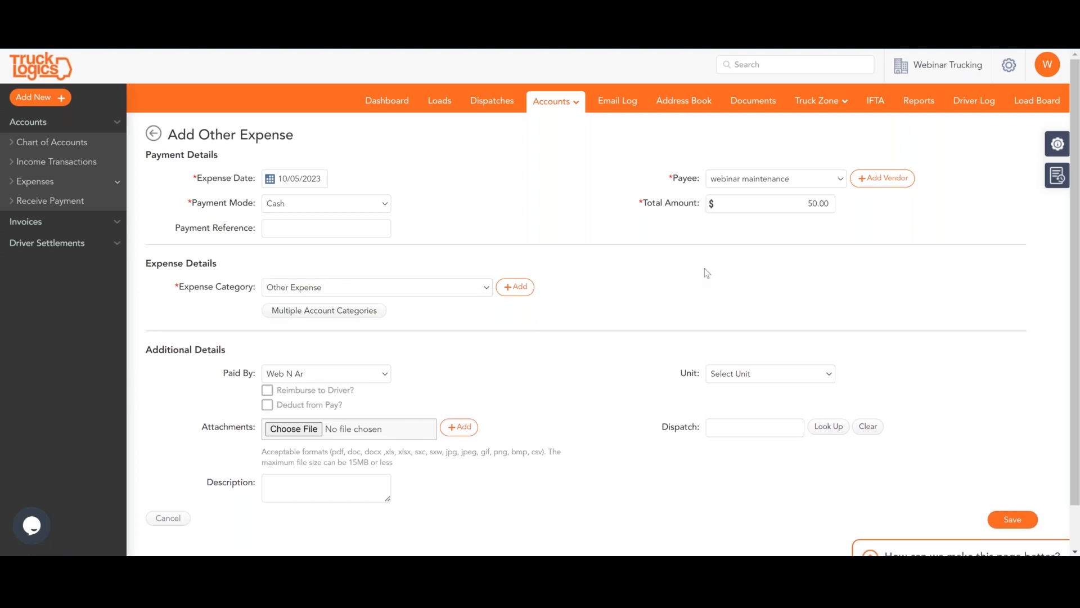
{"action": "scroll", "coordinate": [342, 380], "scroll_direction": "down", "scroll_amount": 2}
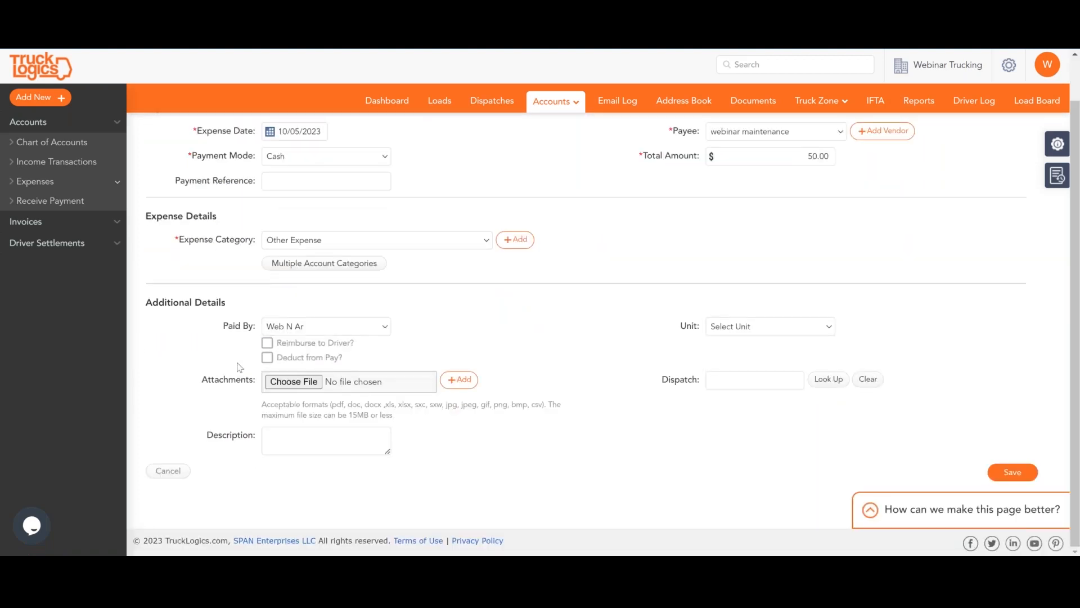
Set the expense as paid by the first driver offered and mark it to be reimbursed to the driver
{"action": "left_click", "coordinate": [372, 331]}
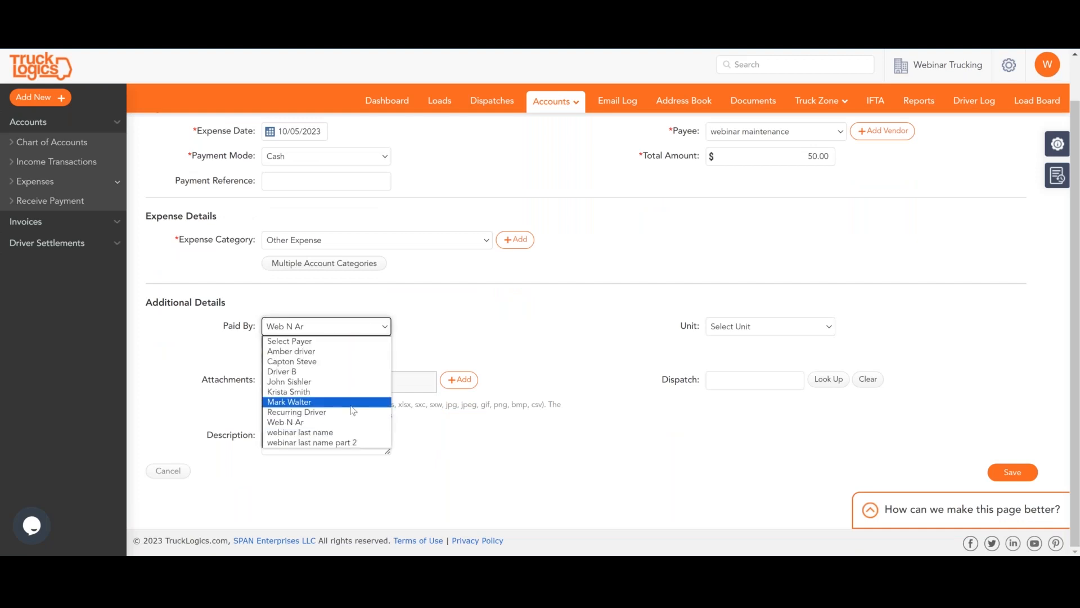
{"action": "left_click", "coordinate": [350, 351]}
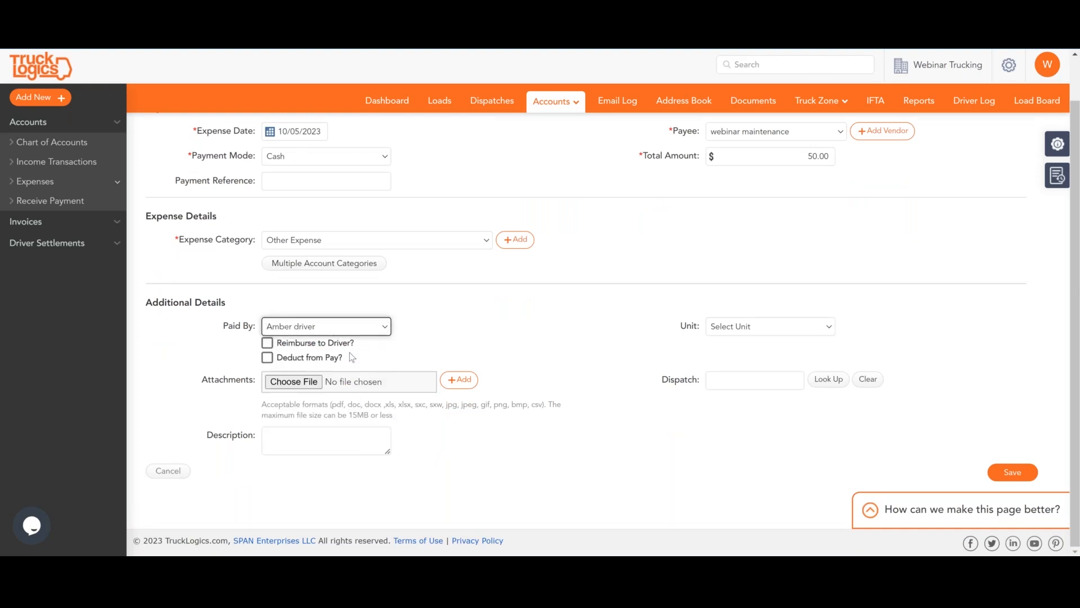
{"action": "left_click", "coordinate": [268, 345]}
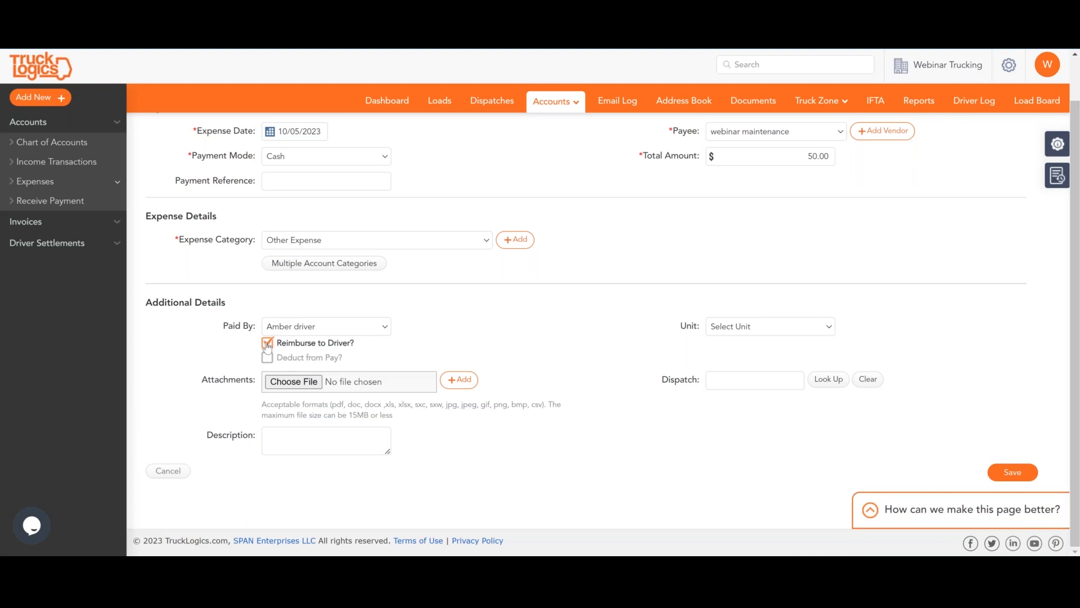
View the attachment file chooser and the trailers and trucks available as units, without attaching a file or choosing a unit
{"action": "scroll", "coordinate": [598, 323], "scroll_direction": "up", "scroll_amount": 1}
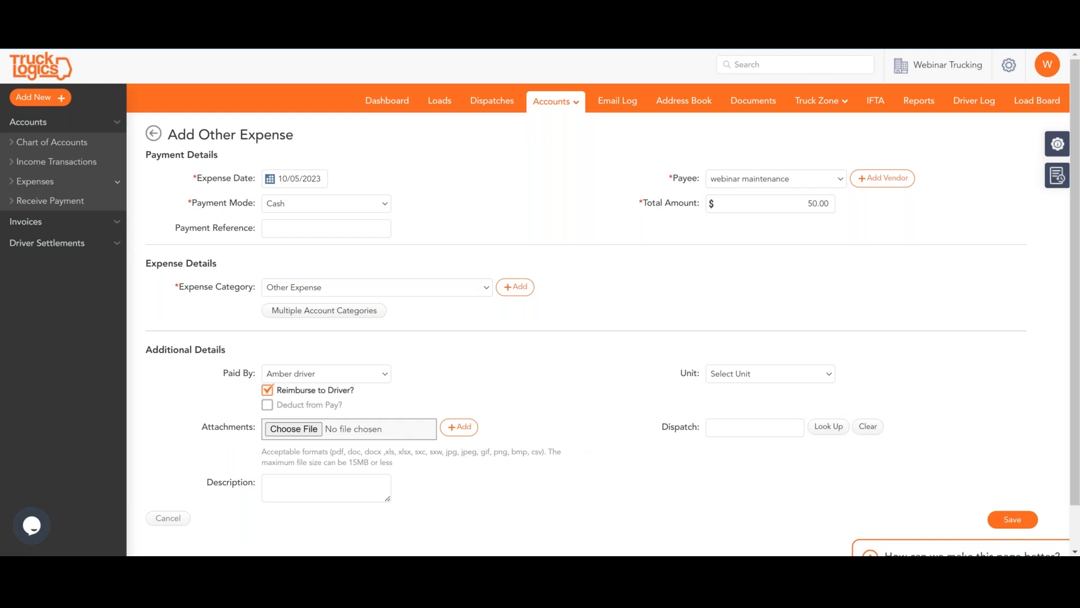
{"action": "left_click", "coordinate": [293, 428]}
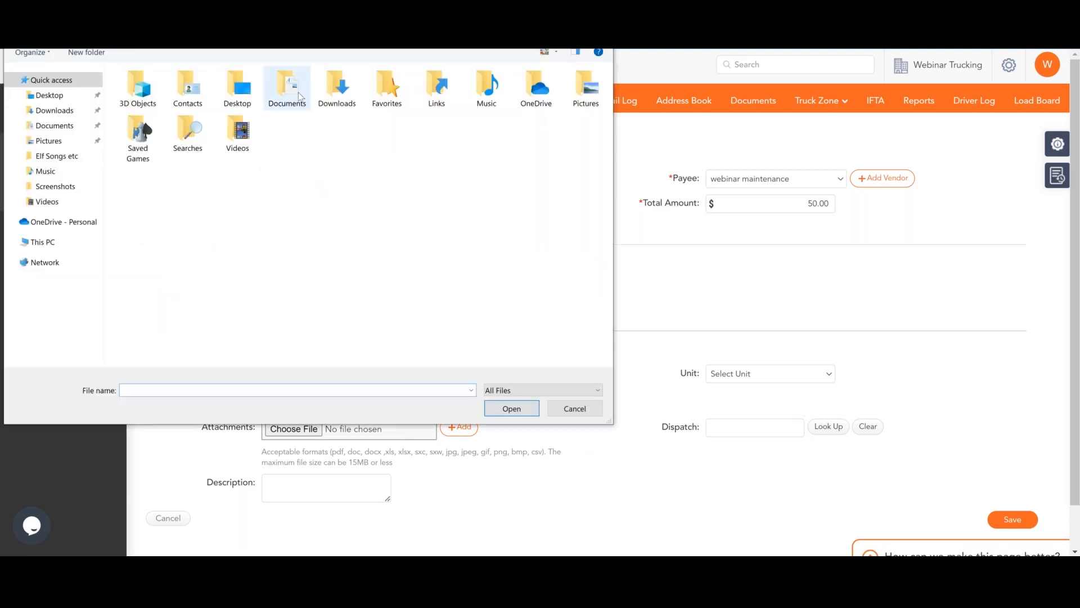
{"action": "left_click", "coordinate": [598, 7]}
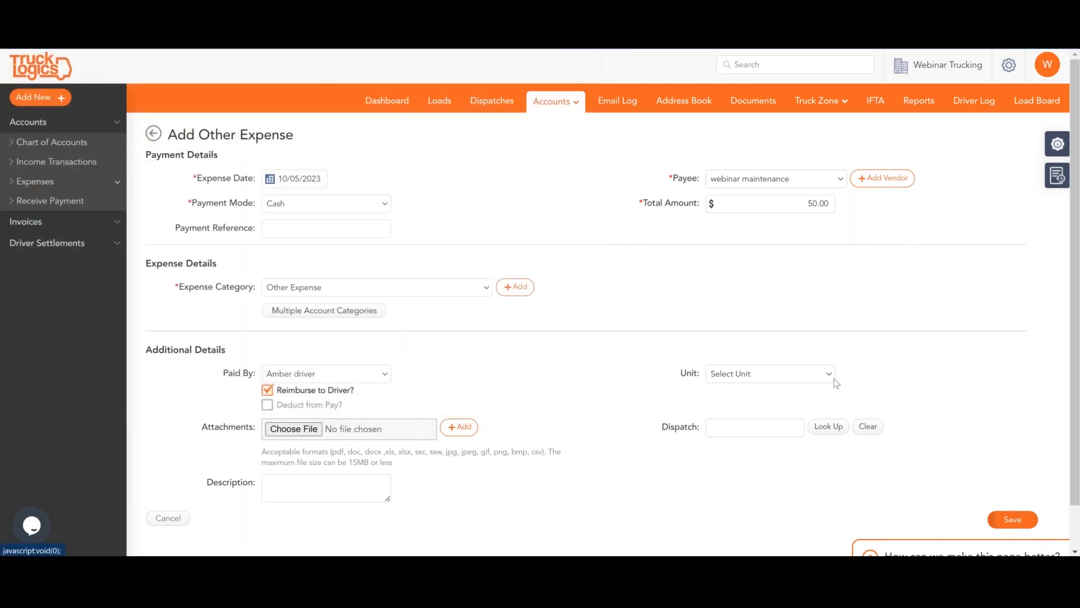
{"action": "left_click", "coordinate": [766, 380]}
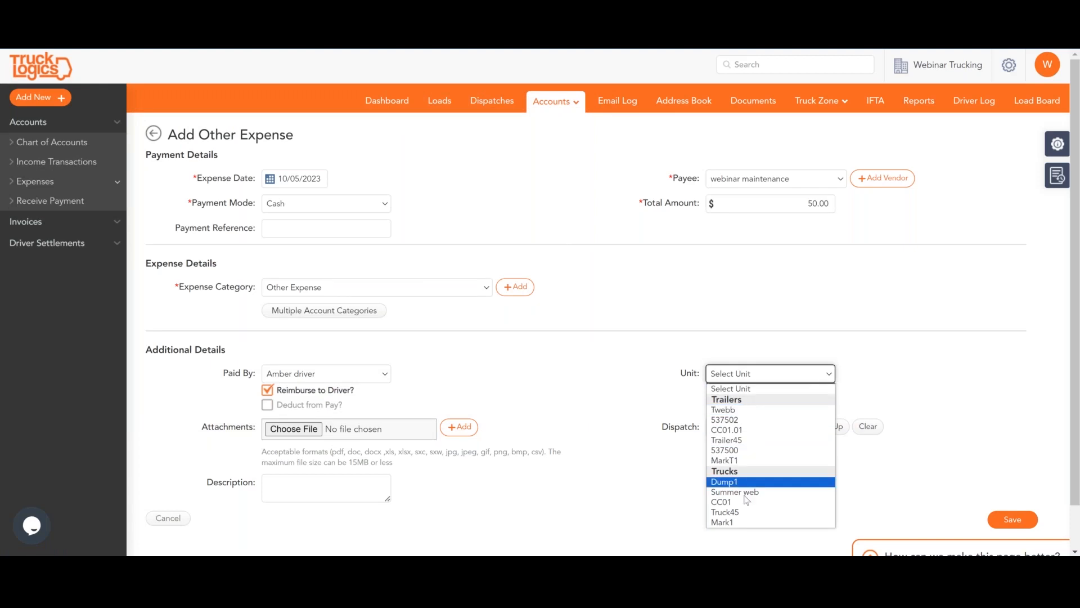
{"action": "left_click", "coordinate": [873, 450]}
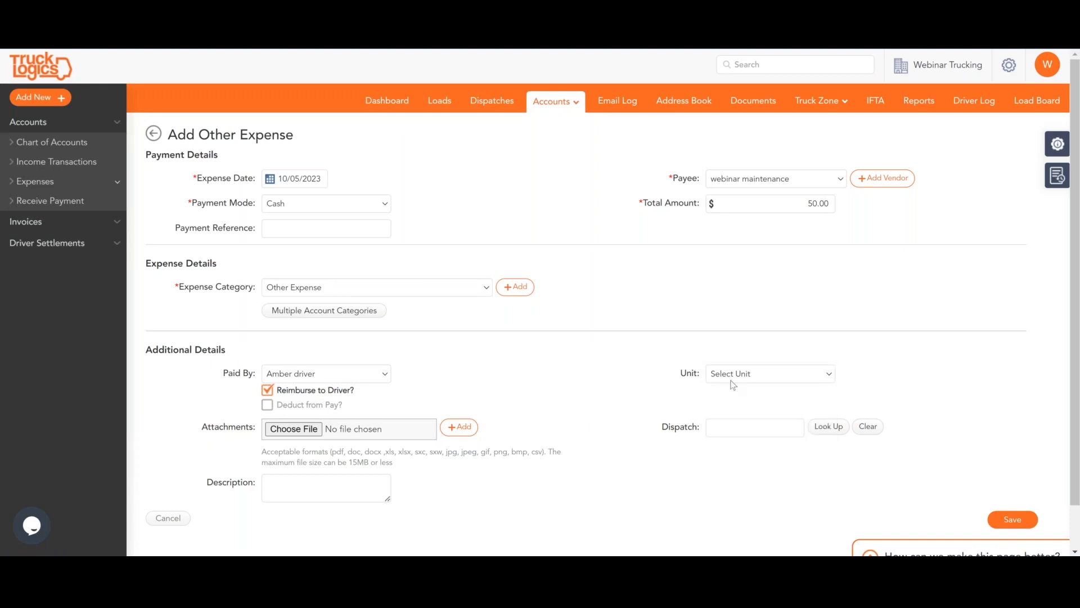
Look through the dispatches that can be linked to the expense without choosing one, and save the expense
{"action": "left_click", "coordinate": [825, 429]}
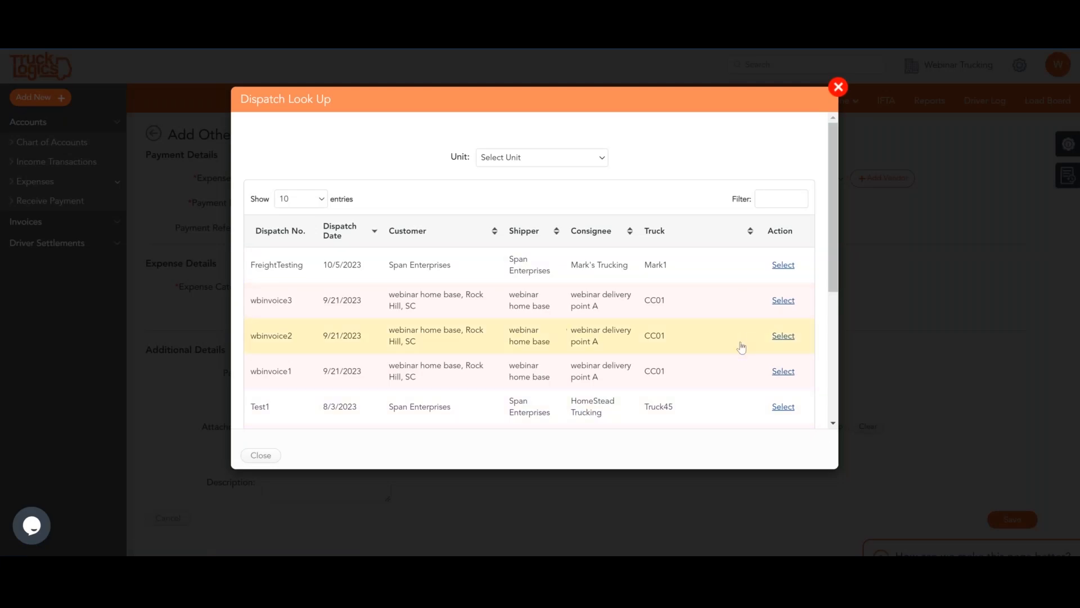
{"action": "scroll", "coordinate": [741, 349], "scroll_direction": "down", "scroll_amount": 3}
{"action": "scroll", "coordinate": [742, 350], "scroll_direction": "down", "scroll_amount": 2}
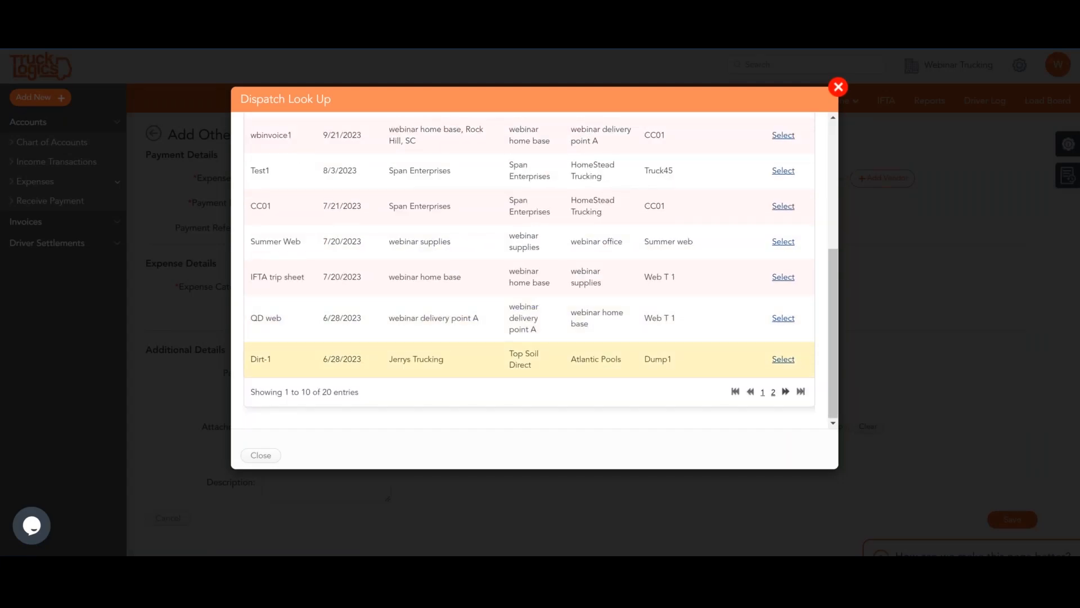
{"action": "scroll", "coordinate": [742, 350], "scroll_direction": "up", "scroll_amount": 2}
{"action": "scroll", "coordinate": [746, 324], "scroll_direction": "up", "scroll_amount": 3}
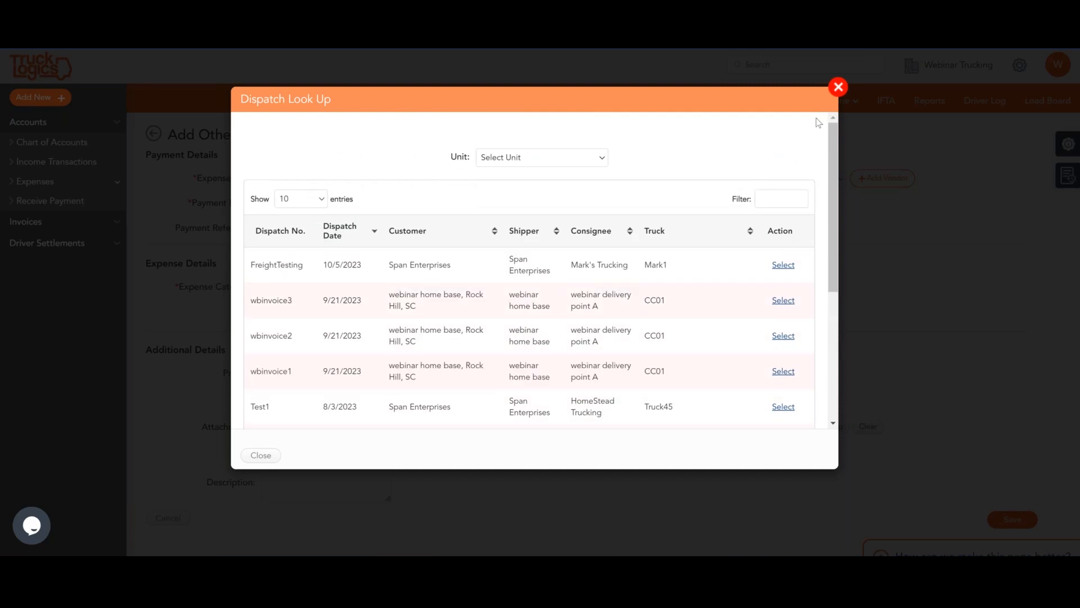
{"action": "left_click", "coordinate": [837, 87]}
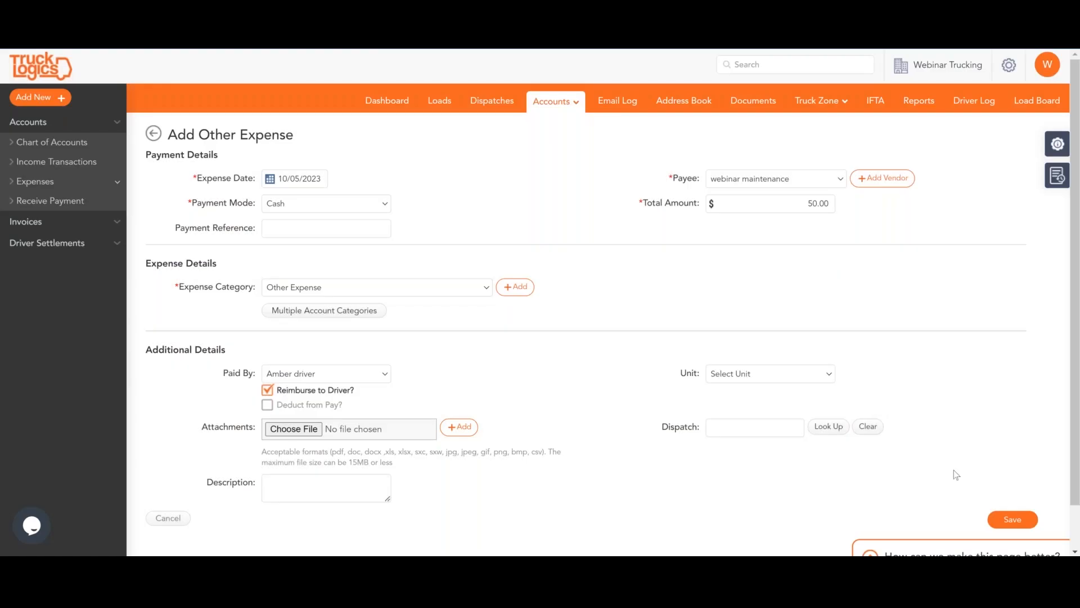
{"action": "left_click", "coordinate": [1013, 521]}
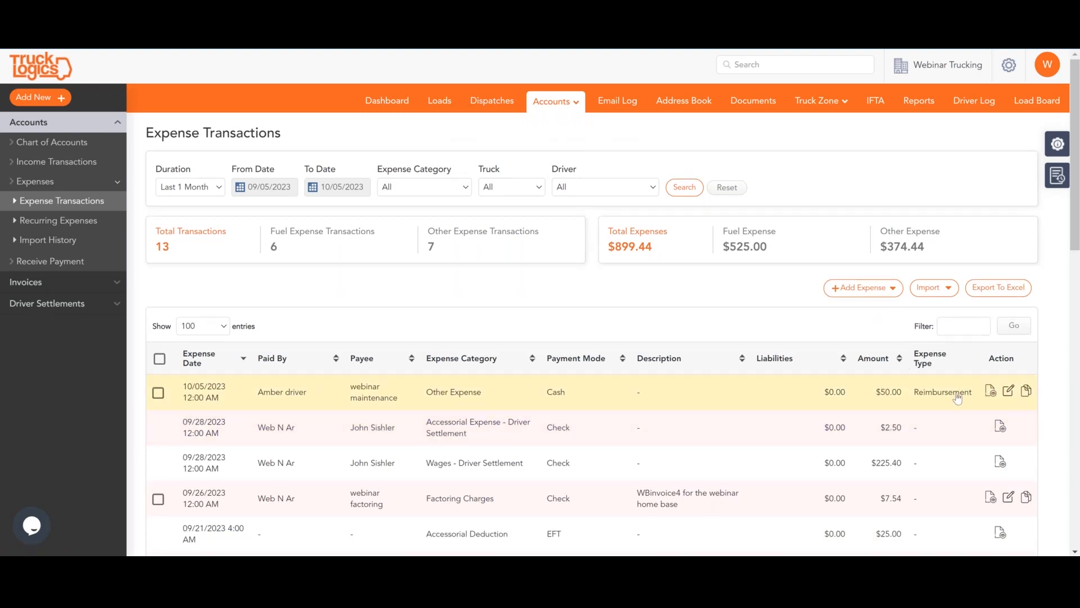
Edit the 10/05/2023 webinar maintenance expense, set its total amount to 55.00, and update it
{"action": "left_click", "coordinate": [1008, 392]}
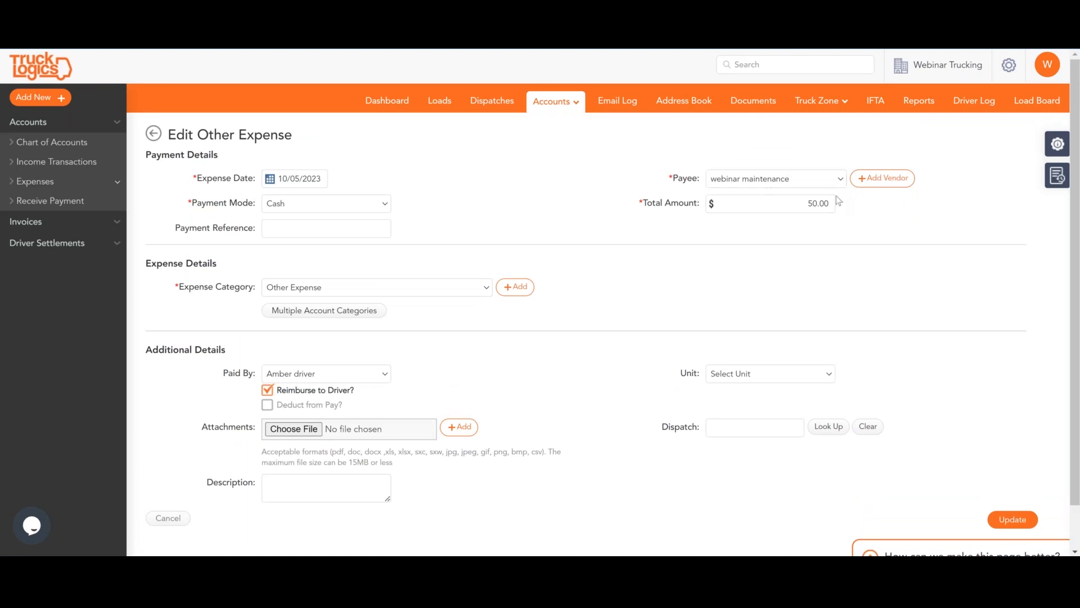
{"action": "left_click", "coordinate": [820, 203]}
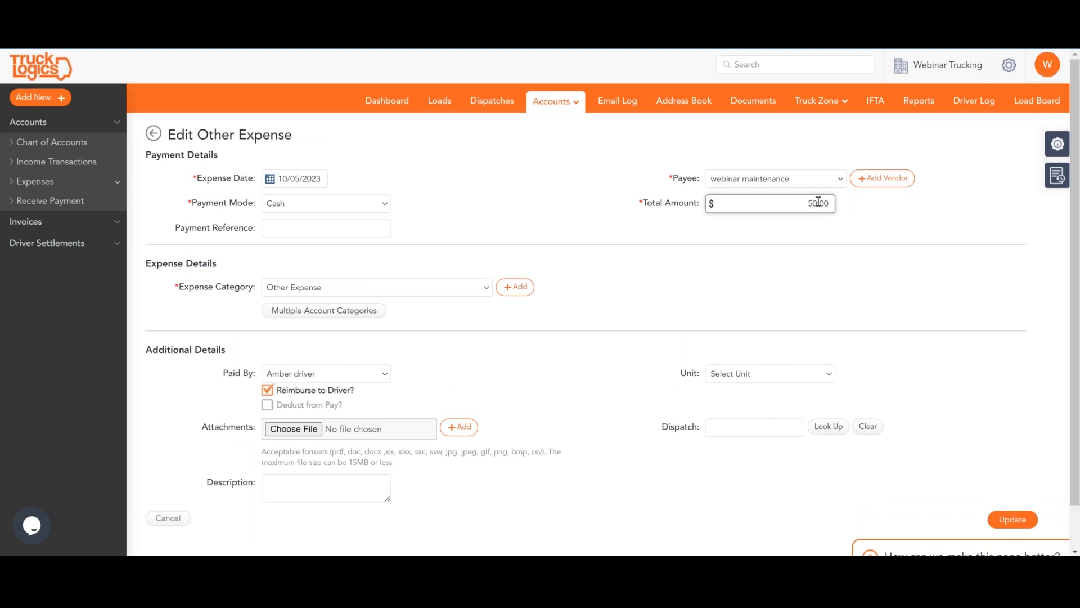
{"action": "left_click_drag", "start_coordinate": [817, 203], "coordinate": [814, 203]}
{"action": "type", "text": "5"}
{"action": "left_click", "coordinate": [891, 303]}
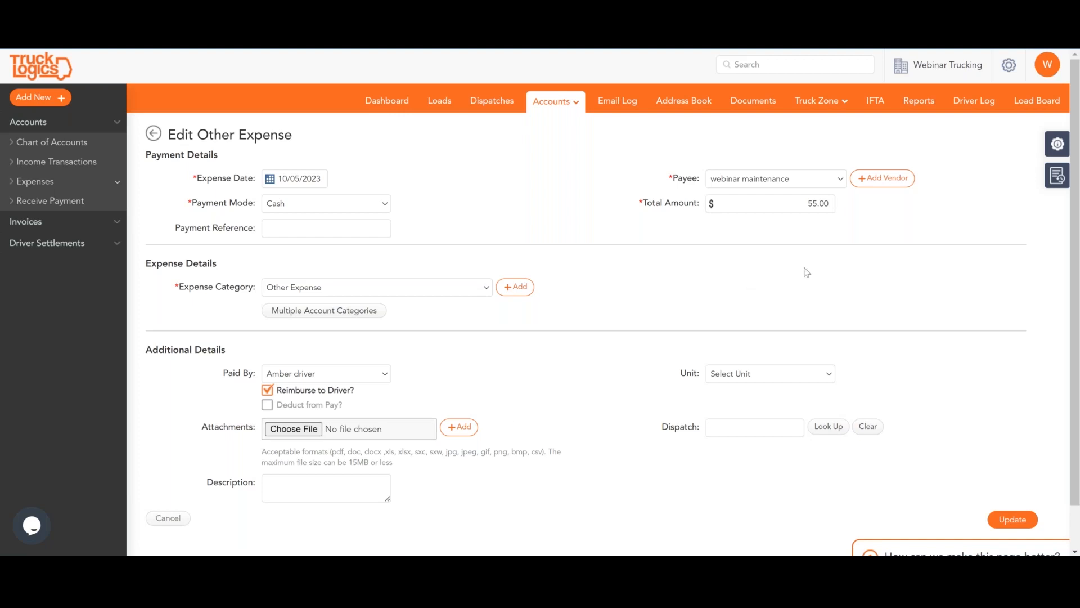
{"action": "scroll", "coordinate": [938, 338], "scroll_direction": "down", "scroll_amount": 1}
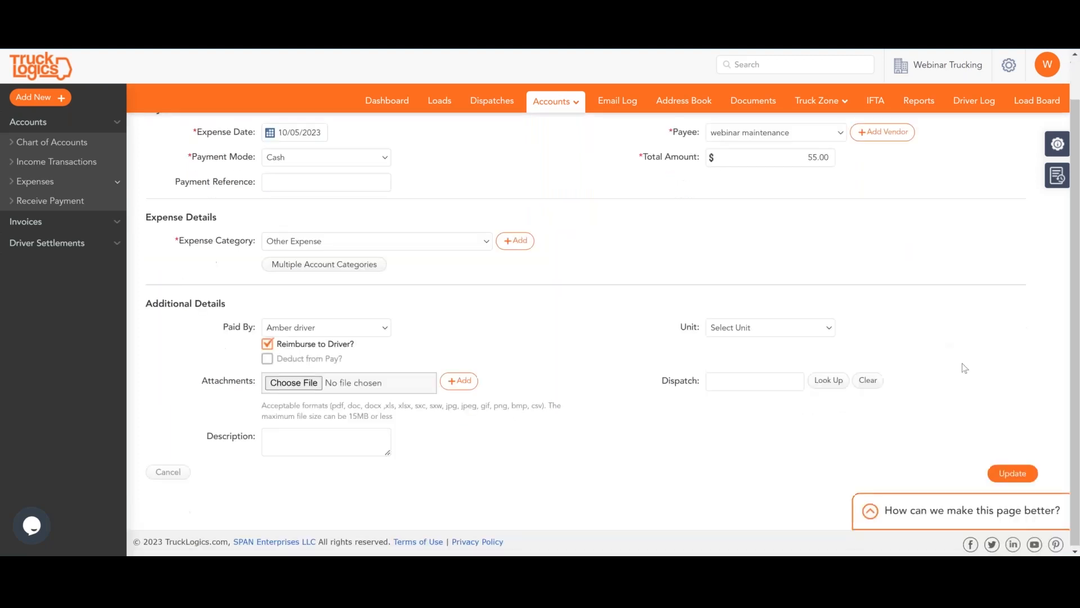
{"action": "left_click", "coordinate": [1001, 475]}
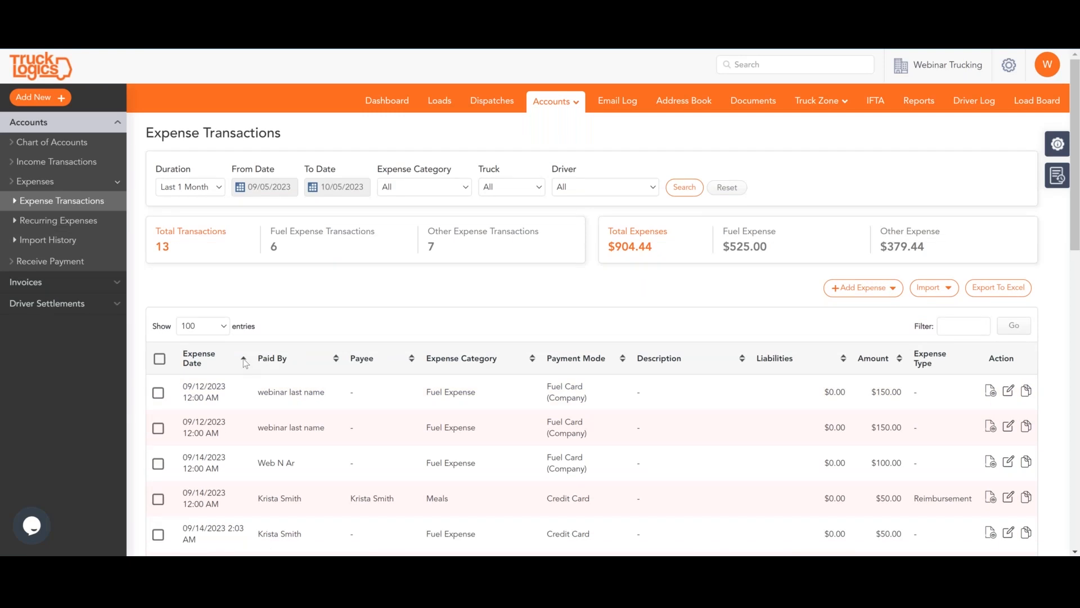
Sort the expense transactions with the newest date first and review the list through to the pending expenses
{"action": "left_click", "coordinate": [244, 360]}
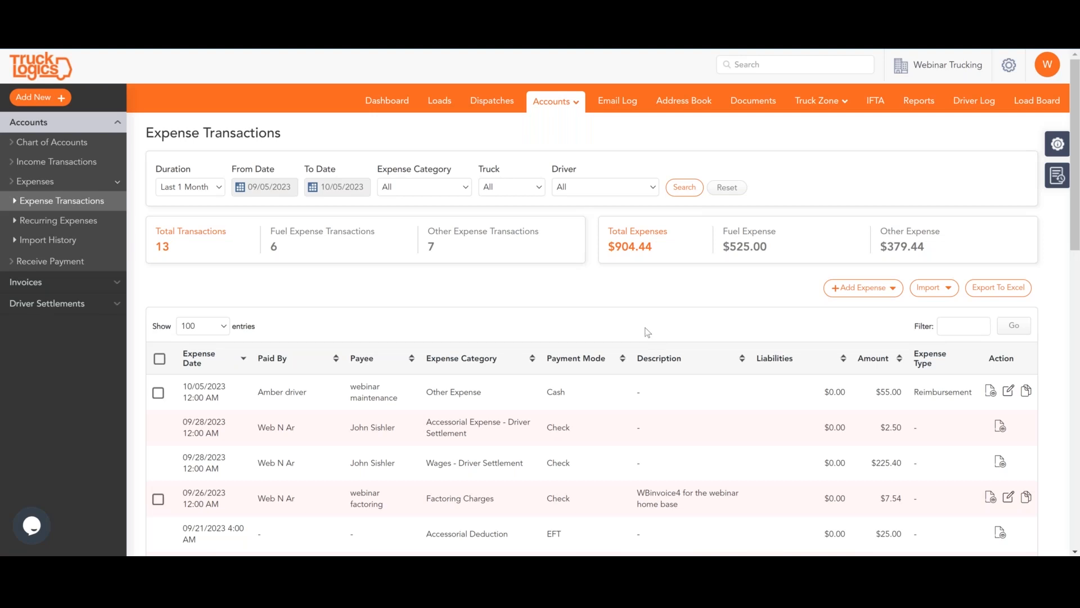
{"action": "scroll", "coordinate": [648, 332], "scroll_direction": "down", "scroll_amount": 3}
{"action": "scroll", "coordinate": [647, 332], "scroll_direction": "down", "scroll_amount": 5}
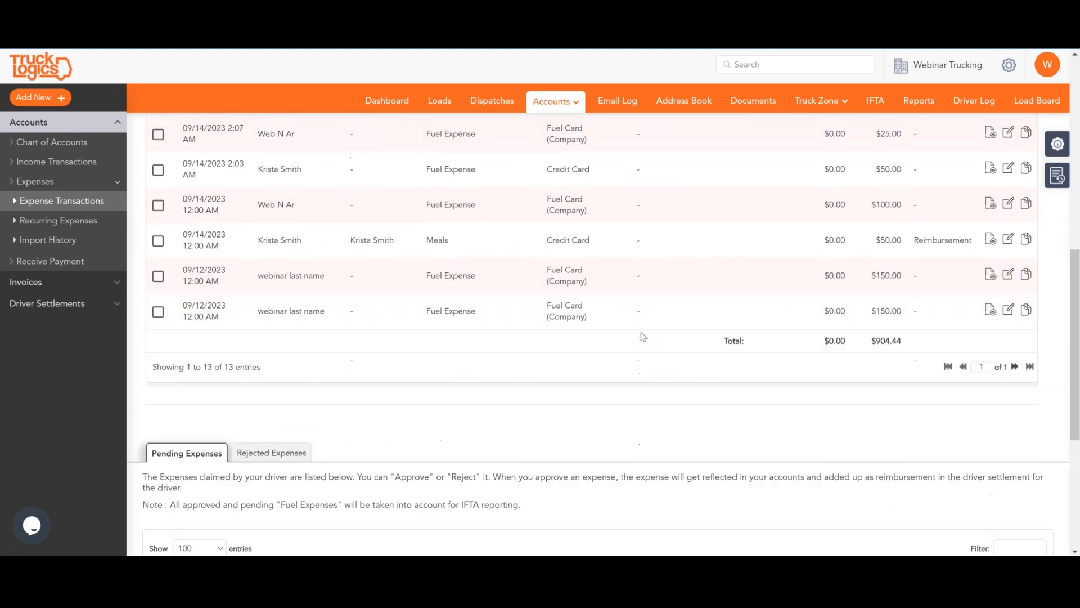
{"action": "scroll", "coordinate": [638, 354], "scroll_direction": "down", "scroll_amount": 3}
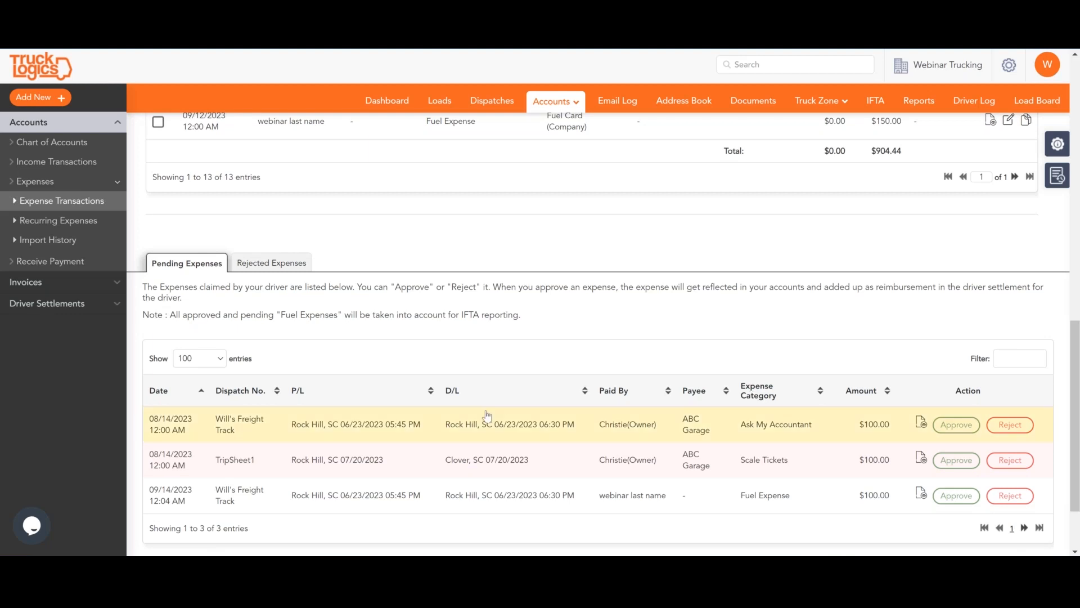
{"action": "scroll", "coordinate": [487, 415], "scroll_direction": "up", "scroll_amount": 10}
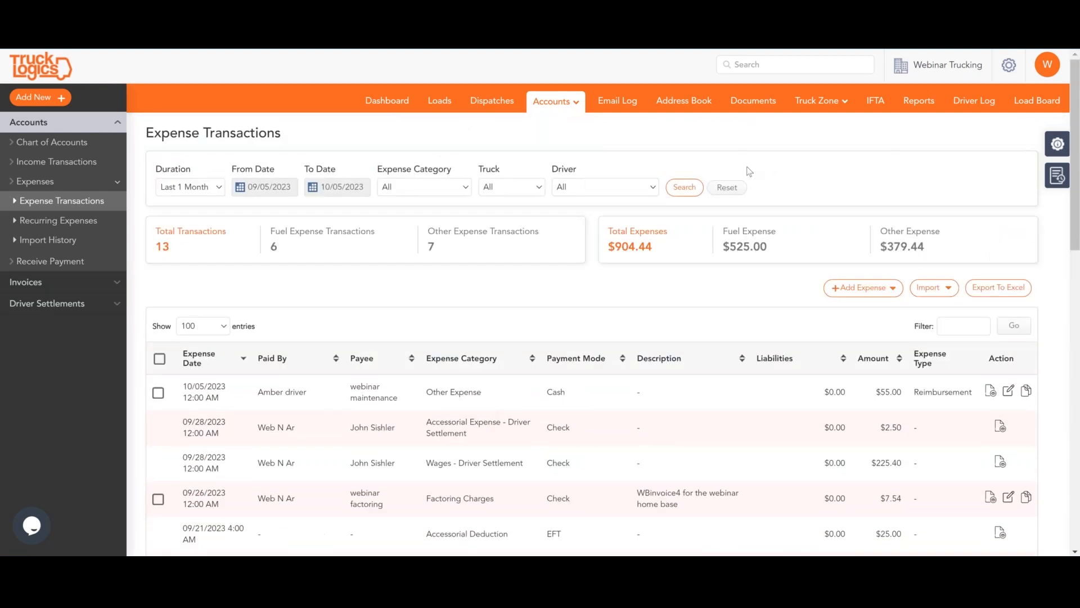
Delete the Clothing expense account from the chart of accounts
{"action": "mouse_move", "coordinate": [553, 107]}
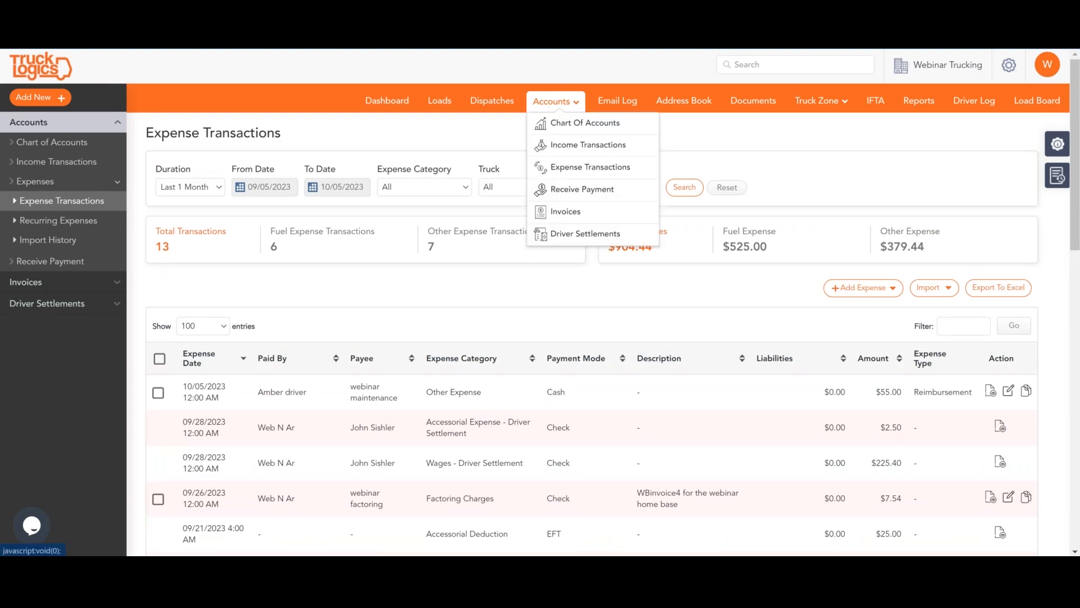
{"action": "left_click", "coordinate": [570, 145]}
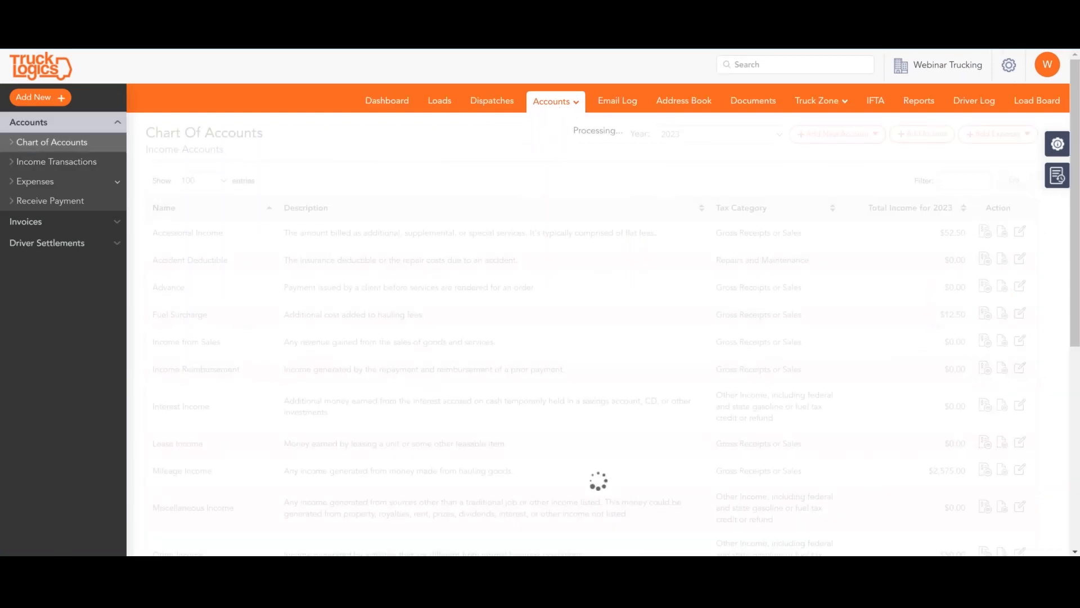
{"action": "scroll", "coordinate": [153, 308], "scroll_direction": "down", "scroll_amount": 10}
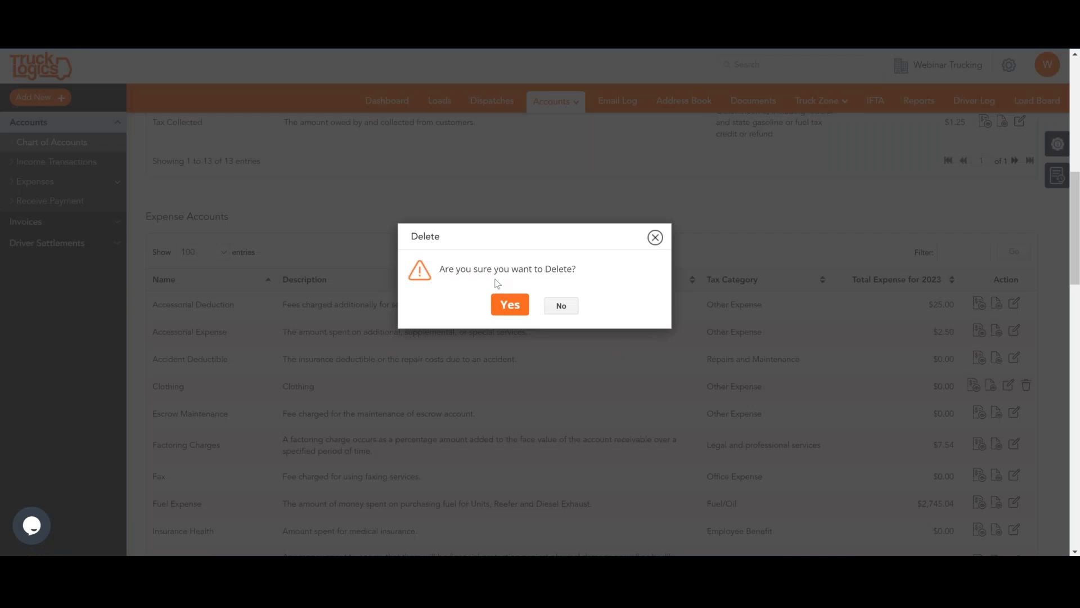
{"action": "left_click", "coordinate": [494, 310]}
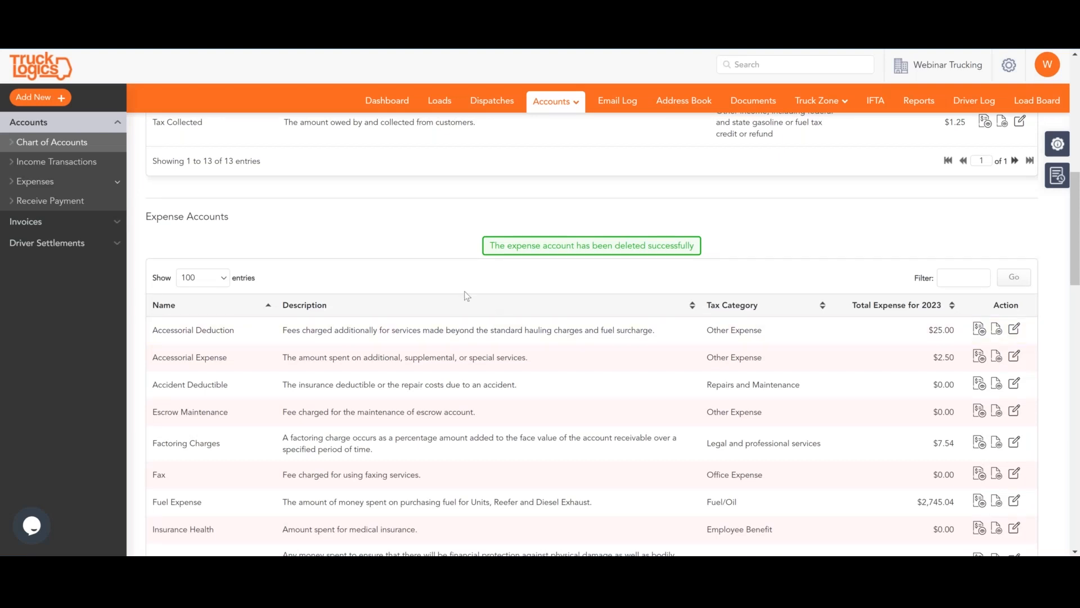
View the list of all dispatches and return to the chart of accounts
{"action": "left_click", "coordinate": [498, 103]}
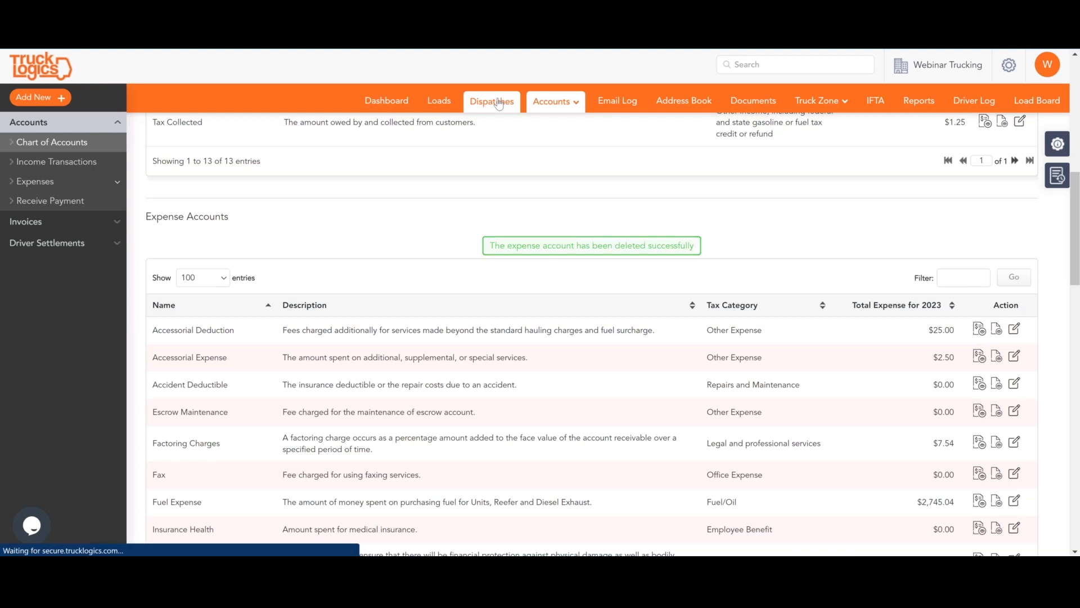
{"action": "left_click", "coordinate": [25, 144]}
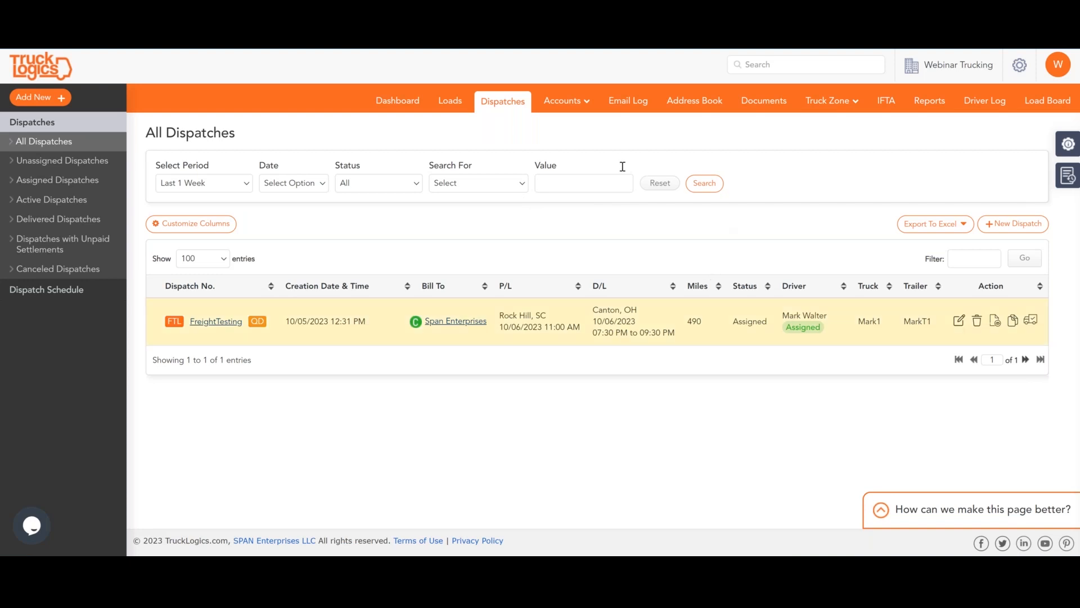
{"action": "left_click", "coordinate": [563, 102]}
{"action": "left_click", "coordinate": [570, 122]}
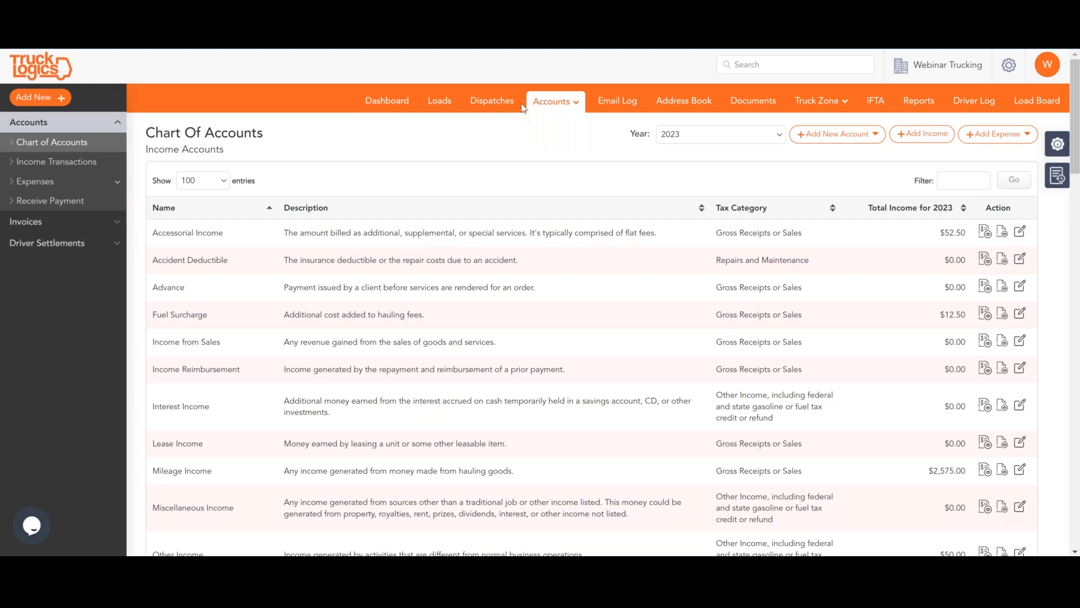
{"action": "left_click", "coordinate": [542, 107]}
{"action": "left_click", "coordinate": [579, 124]}
Show the chart of accounts for 2022 and examine that year's income and expense account totals
{"action": "left_click", "coordinate": [683, 139]}
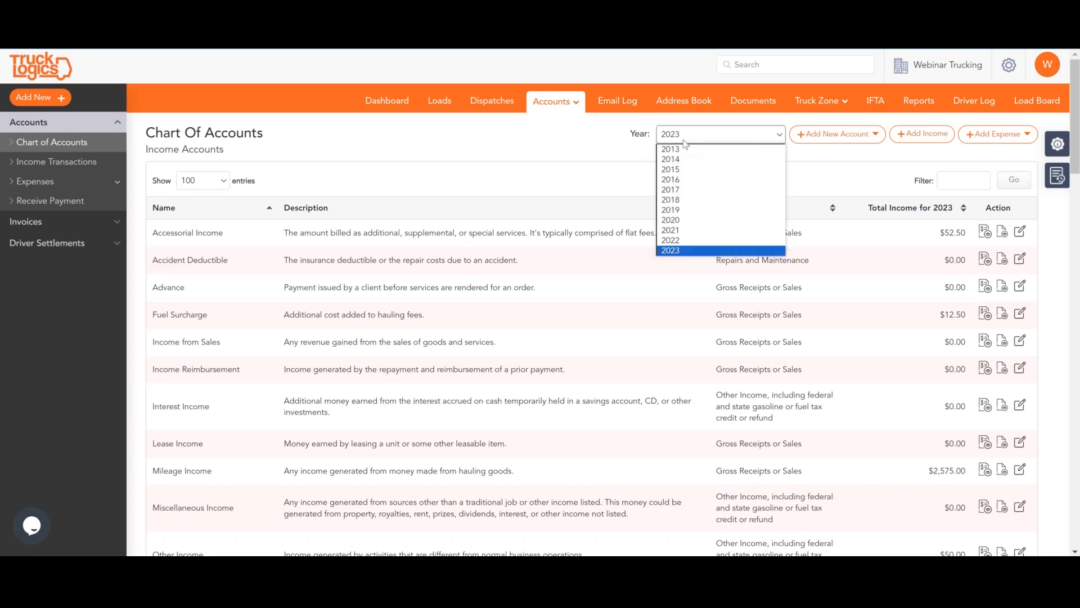
{"action": "left_click", "coordinate": [676, 245]}
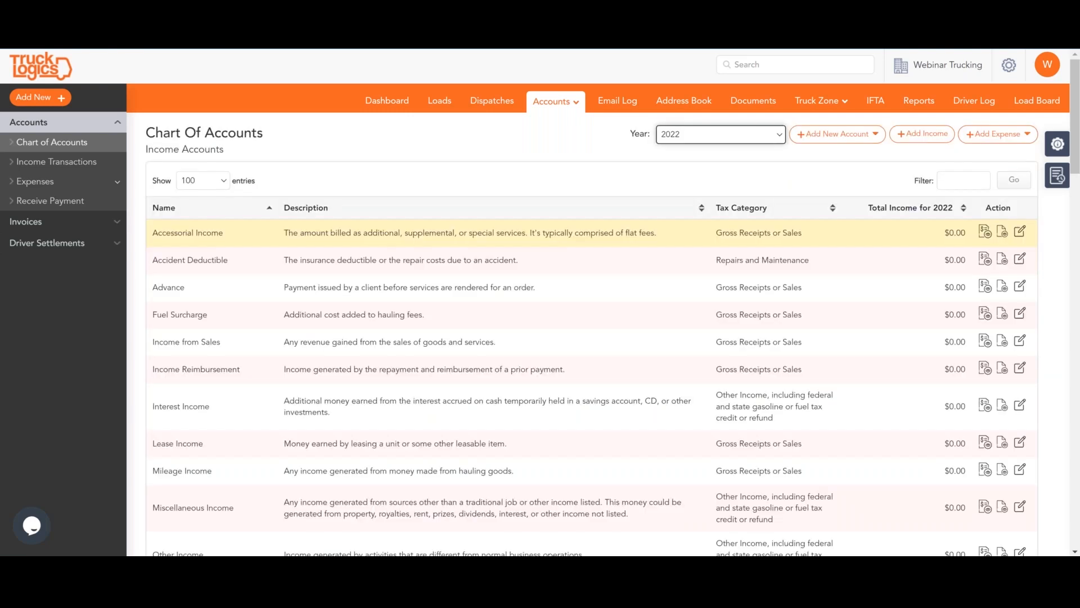
{"action": "scroll", "coordinate": [676, 250], "scroll_direction": "down", "scroll_amount": 3}
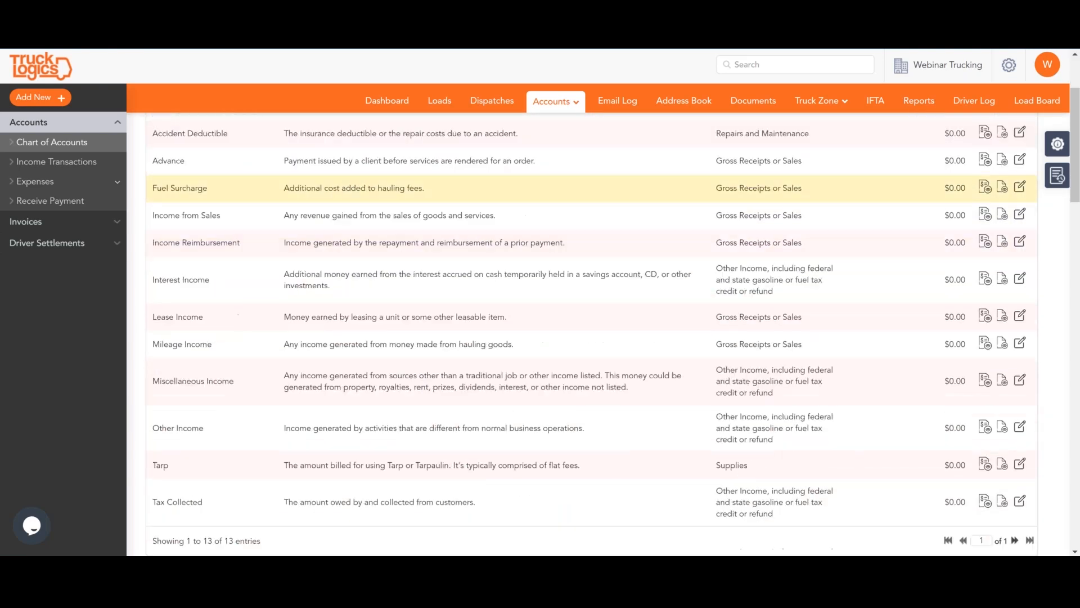
{"action": "scroll", "coordinate": [675, 242], "scroll_direction": "down", "scroll_amount": 5}
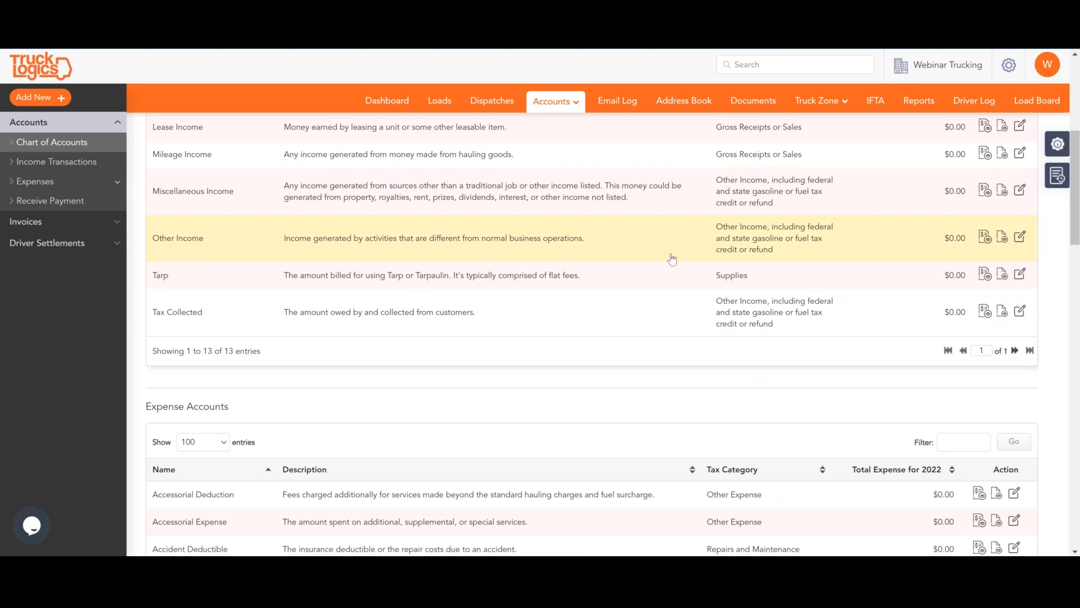
{"action": "scroll", "coordinate": [673, 259], "scroll_direction": "down", "scroll_amount": 9}
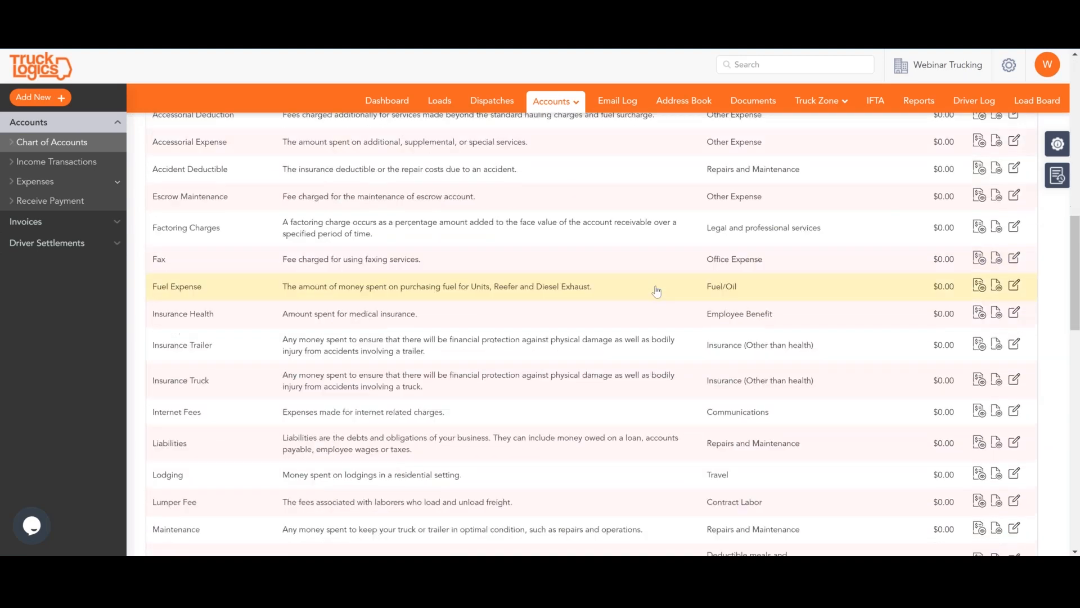
{"action": "scroll", "coordinate": [657, 291], "scroll_direction": "up", "scroll_amount": 12}
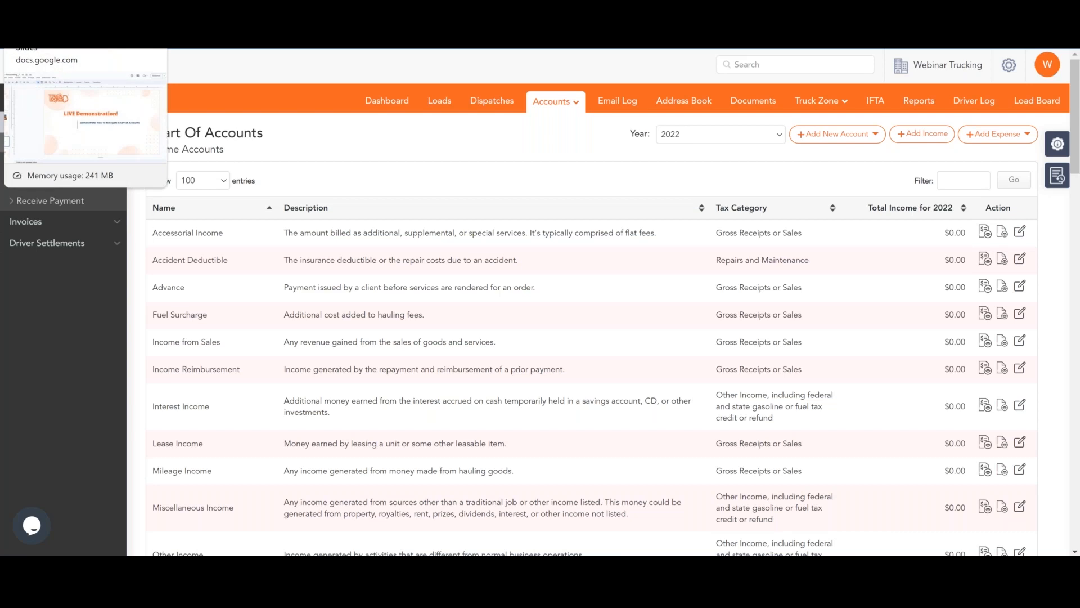
Switch to the TL Webinar - Accounting _1 presentation in Google Slides and show the Q&A Time! slide
{"action": "left_click", "coordinate": [62, 16]}
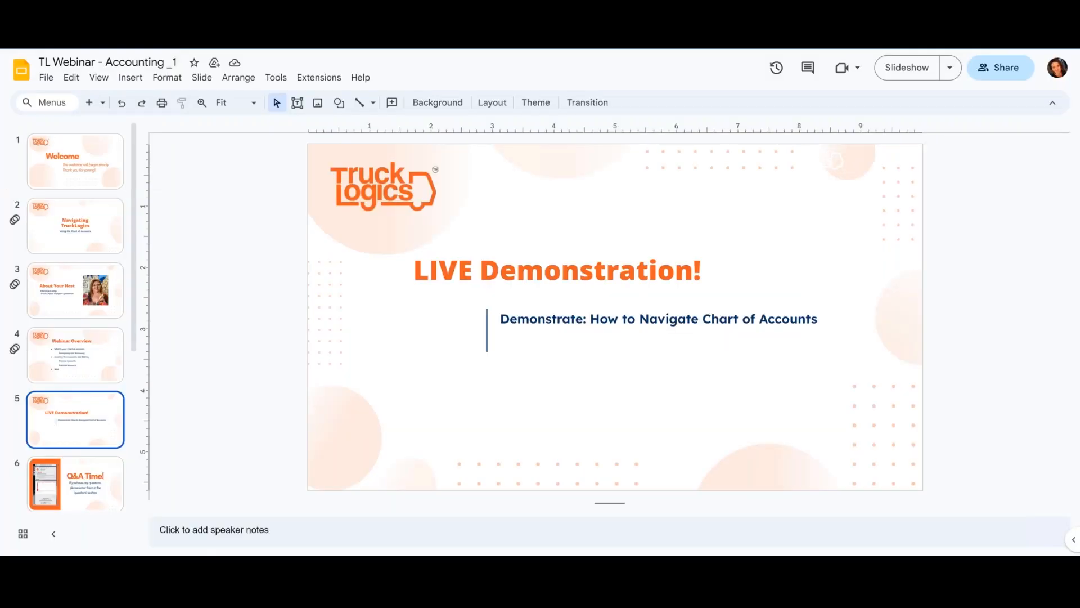
{"action": "key", "text": "Down"}
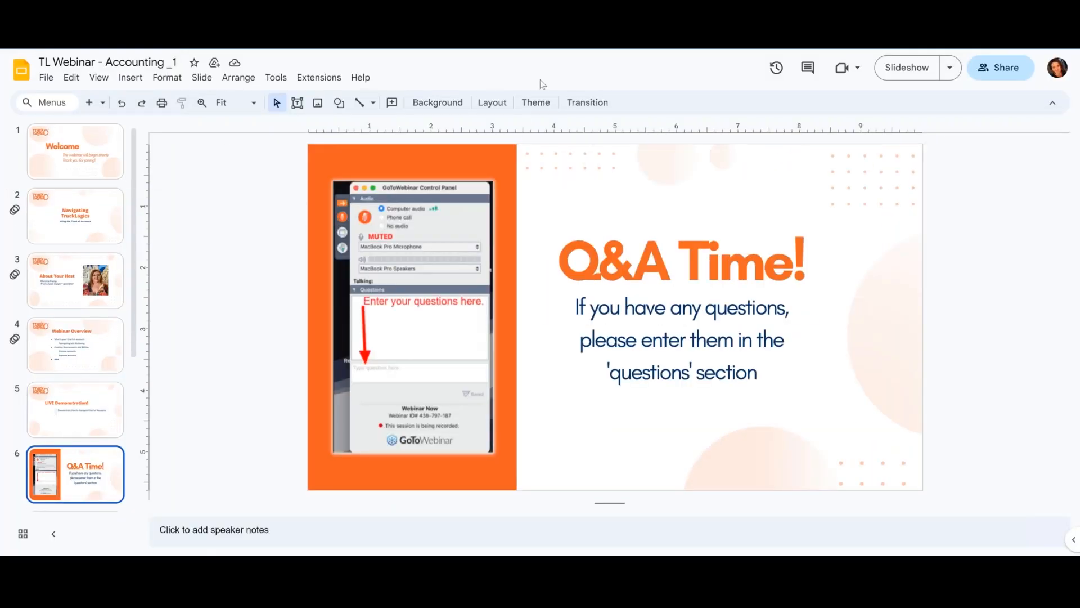